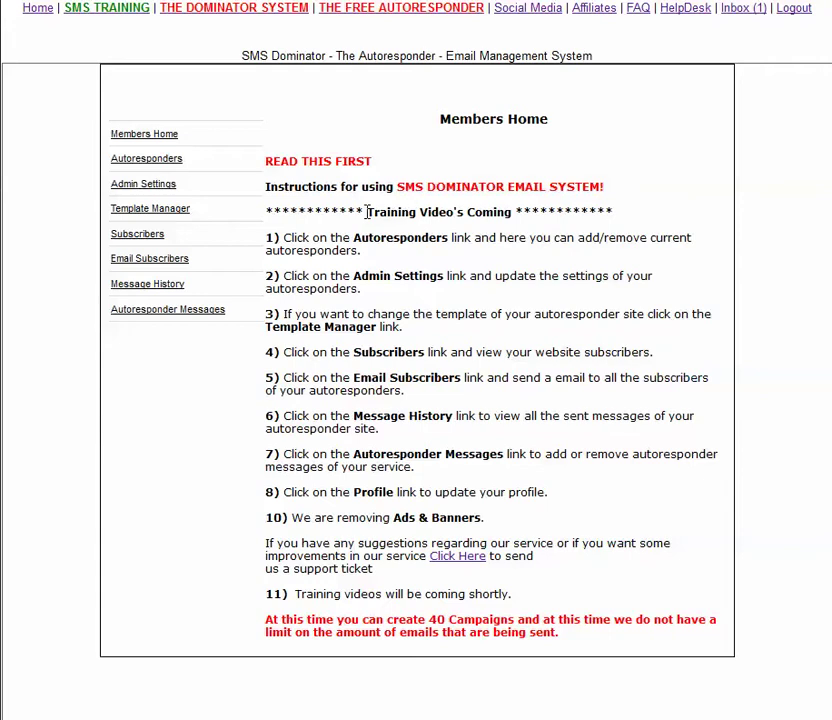
{"action": "left_click_drag", "start_coordinate": [368, 211], "coordinate": [536, 209]}
{"action": "left_click", "coordinate": [424, 267]}
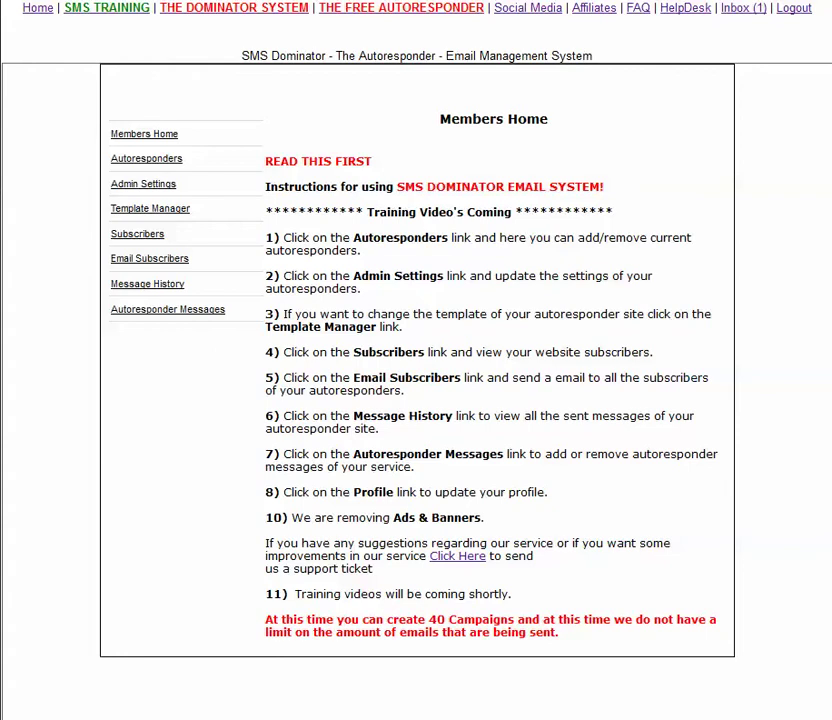
Open the autoresponders list and examine the existing autoresponders down to the name field for creating a new one.
{"action": "left_click", "coordinate": [147, 164]}
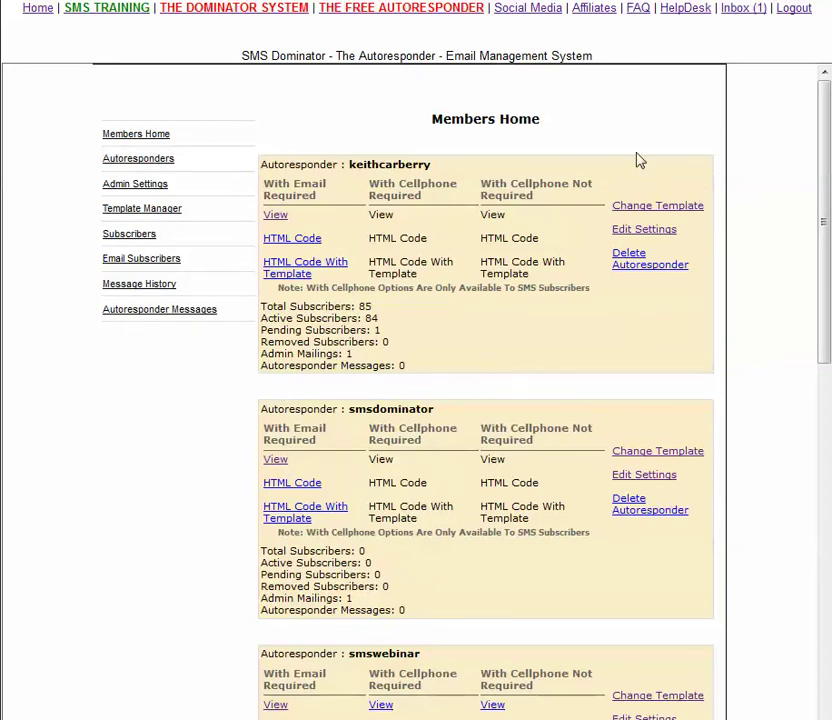
{"action": "scroll", "coordinate": [825, 210], "scroll_direction": "down", "scroll_amount": 3}
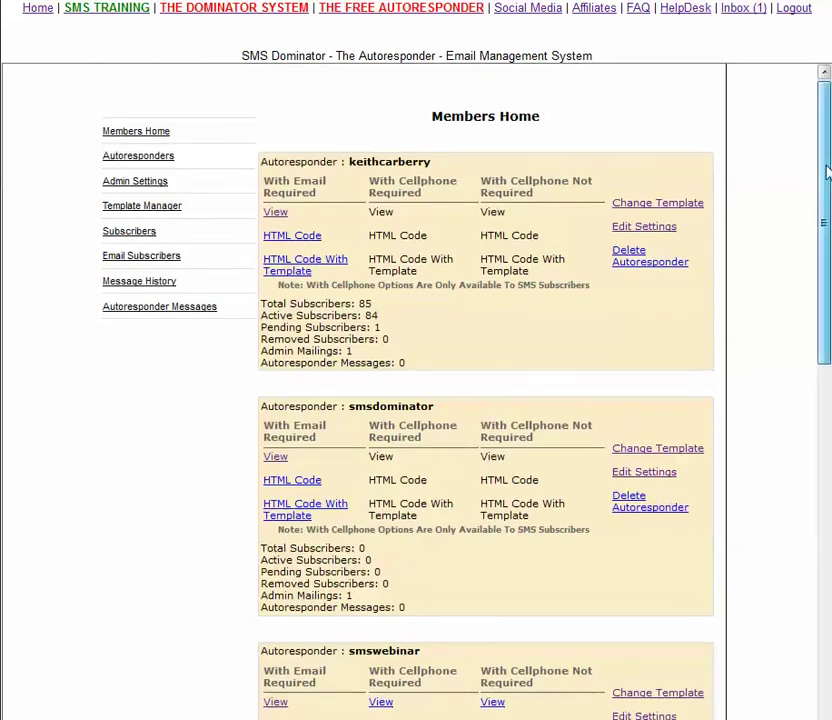
{"action": "left_click_drag", "start_coordinate": [828, 225], "coordinate": [826, 256]}
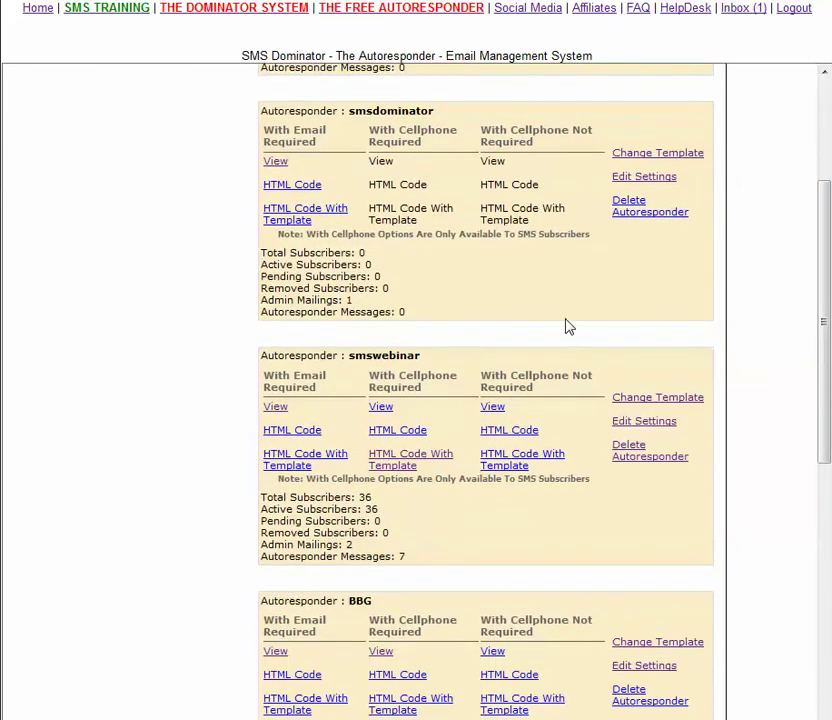
{"action": "left_click_drag", "start_coordinate": [824, 186], "coordinate": [826, 126]}
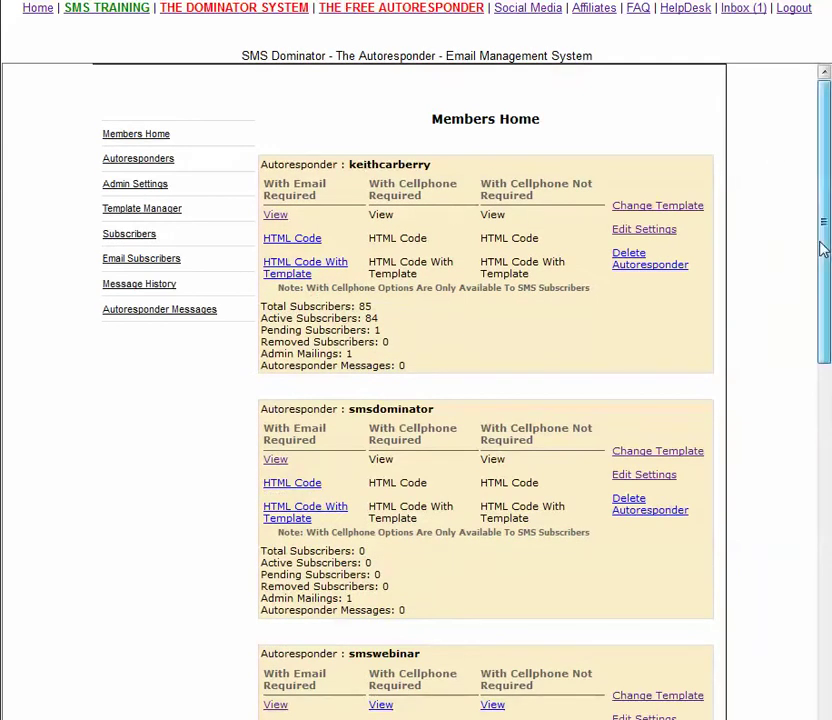
{"action": "left_click_drag", "start_coordinate": [823, 245], "coordinate": [826, 322]}
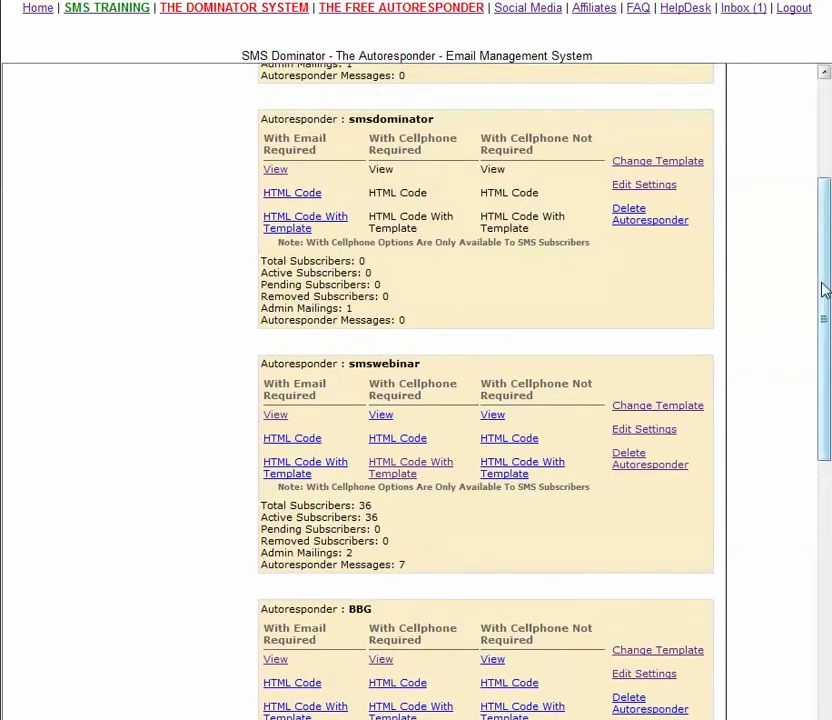
{"action": "left_click_drag", "start_coordinate": [825, 289], "coordinate": [823, 384]}
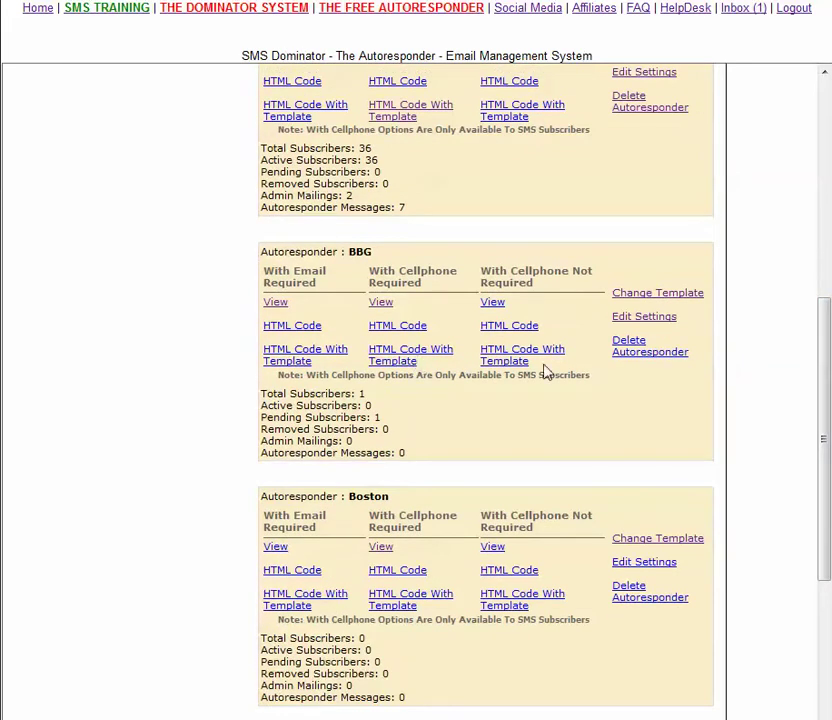
{"action": "scroll", "coordinate": [814, 289], "scroll_direction": "down", "scroll_amount": 5}
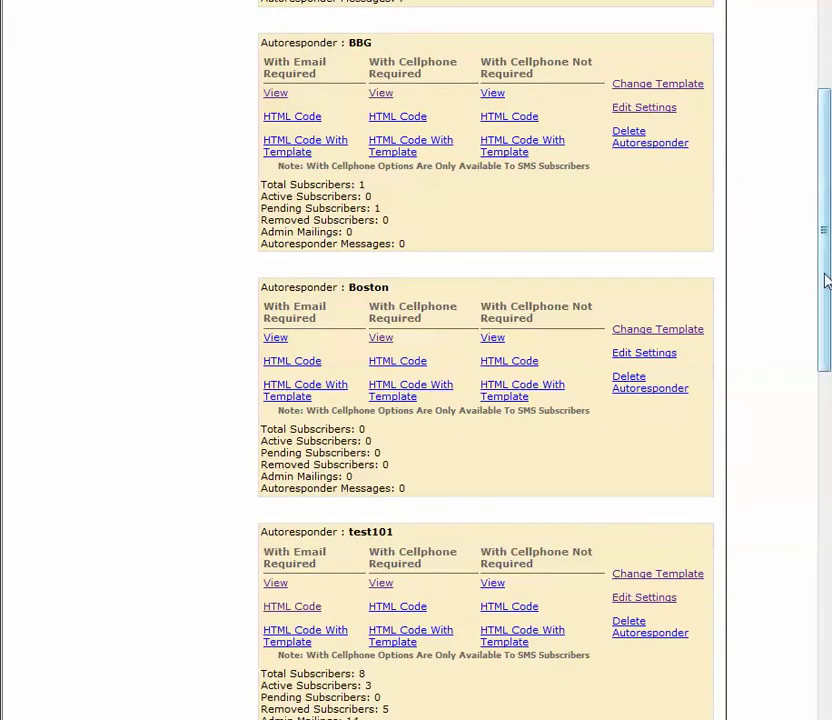
{"action": "left_click_drag", "start_coordinate": [828, 279], "coordinate": [802, 477]}
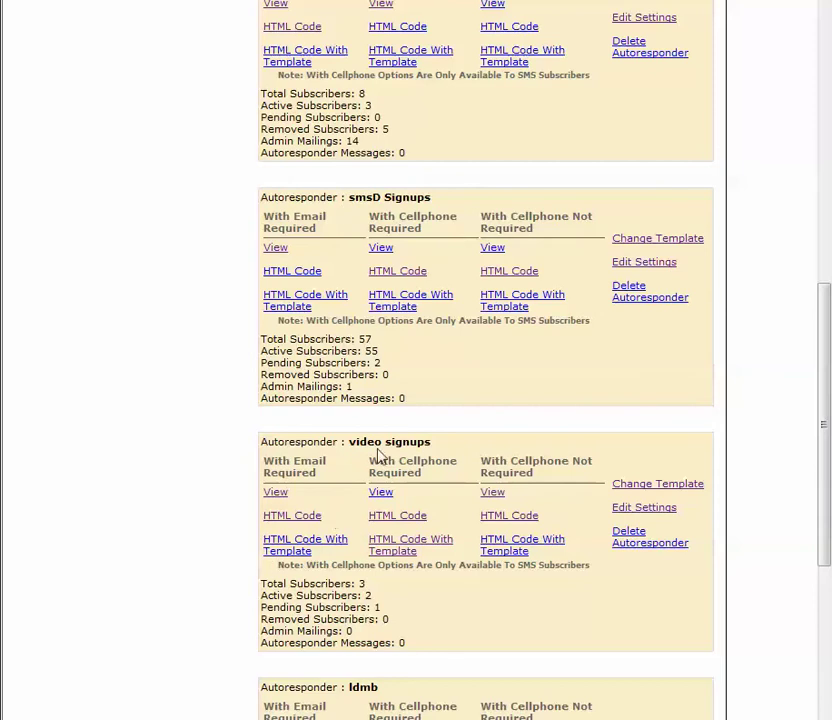
{"action": "left_click_drag", "start_coordinate": [826, 380], "coordinate": [802, 608]}
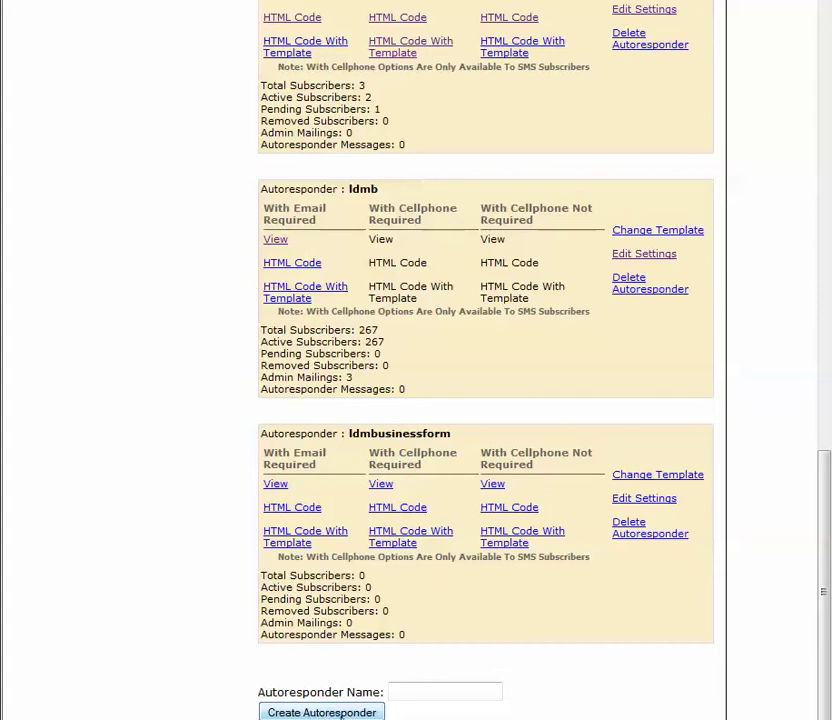
{"action": "left_click", "coordinate": [422, 689]}
{"action": "left_click", "coordinate": [423, 689]}
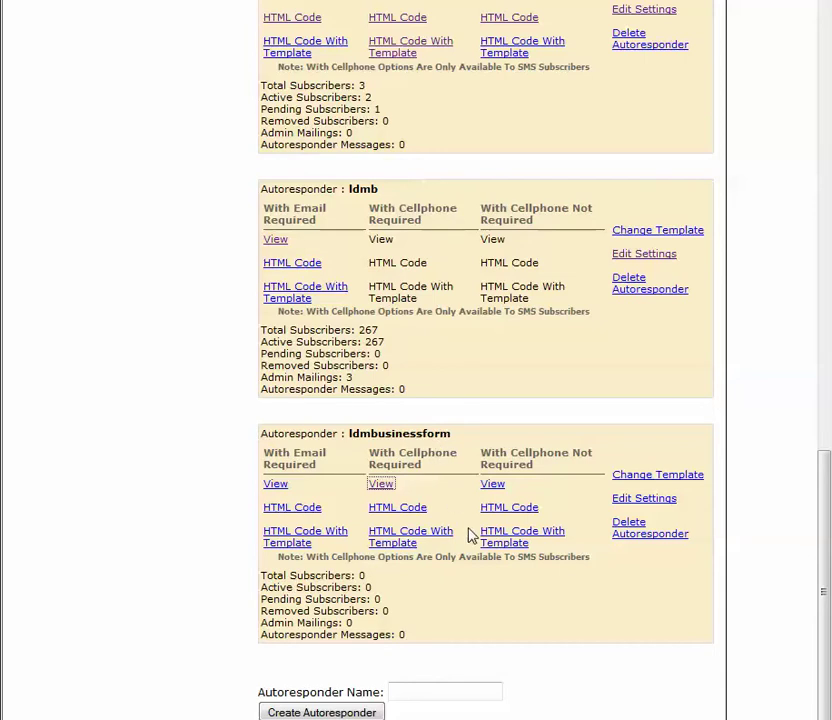
View the ldmbusinessform sign-up pages for the cellphone-required and cellphone-not-required versions, closing each one.
{"action": "left_click", "coordinate": [381, 485]}
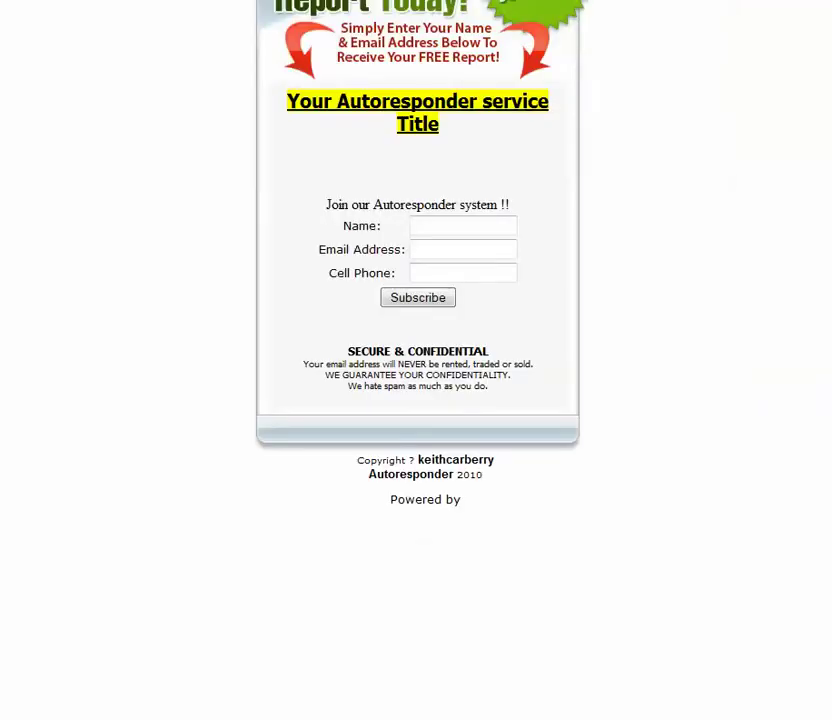
{"action": "scroll", "coordinate": [416, 300], "scroll_direction": "up", "scroll_amount": 1}
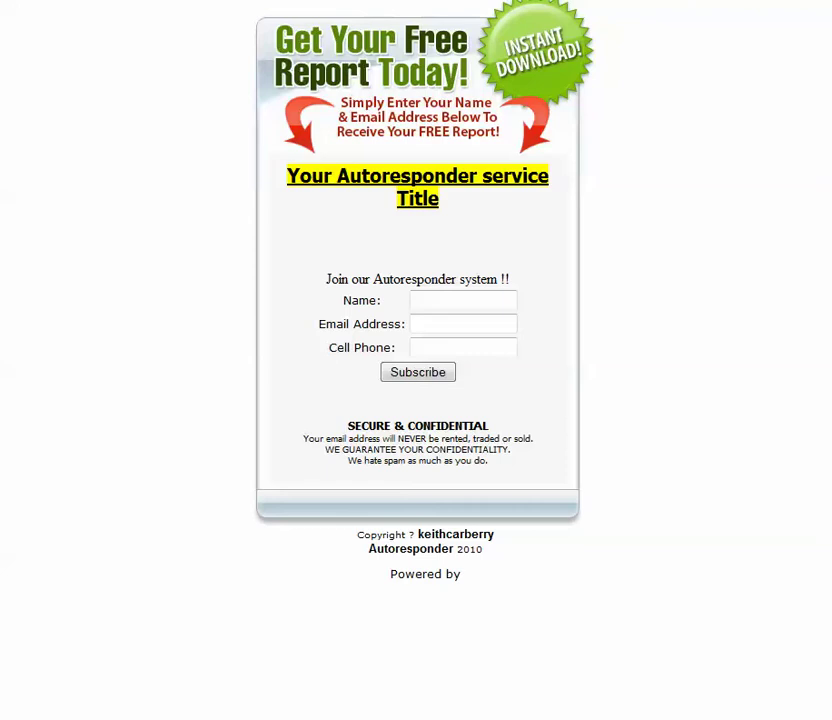
{"action": "scroll", "coordinate": [416, 360], "scroll_direction": "down", "scroll_amount": 1}
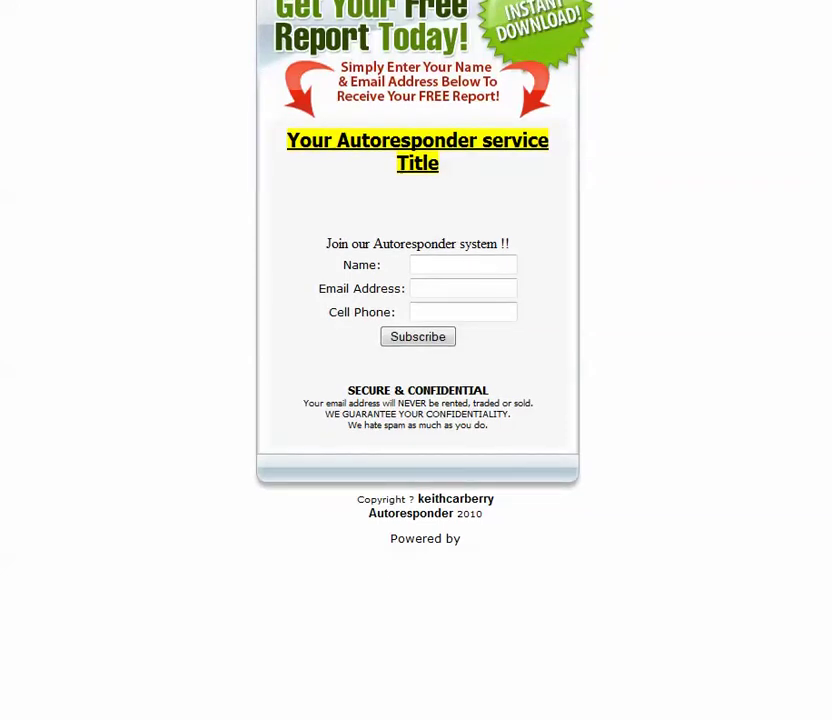
{"action": "key", "text": "ctrl+w"}
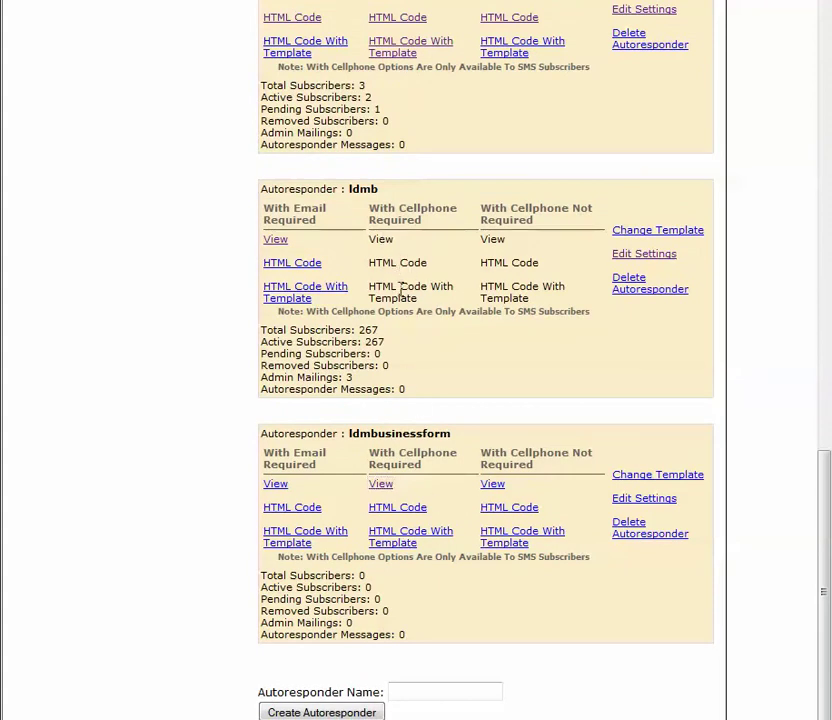
{"action": "left_click", "coordinate": [506, 468]}
{"action": "left_click", "coordinate": [492, 485]}
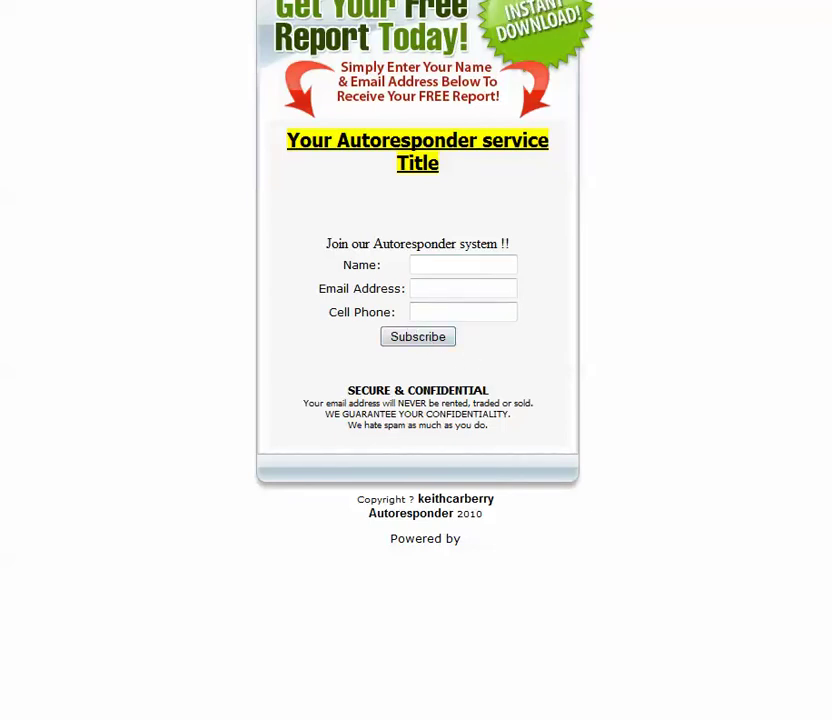
{"action": "key", "text": "ctrl+w"}
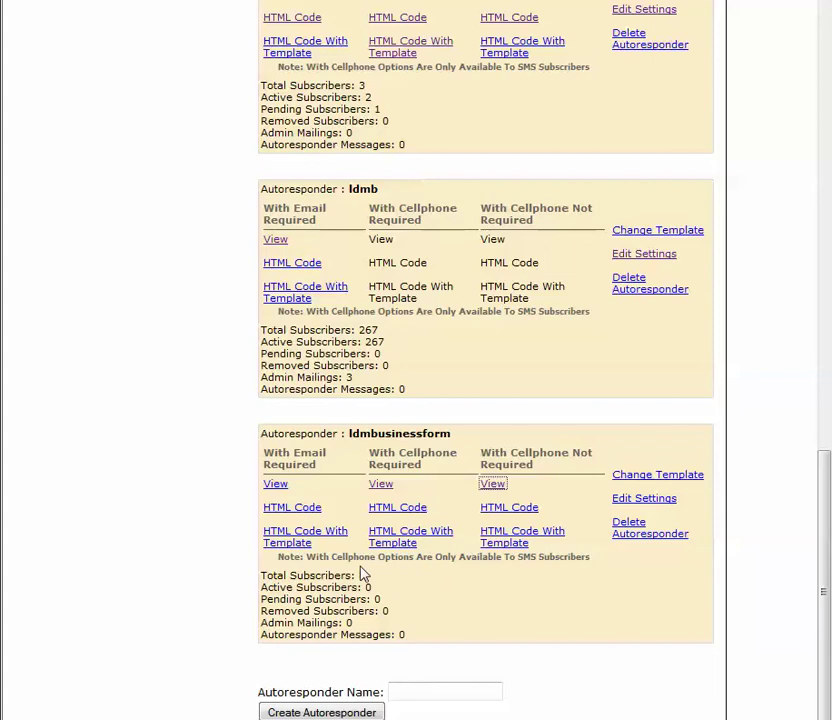
Examine the HTML form code of ldmbusinessform's cellphone-required version.
{"action": "left_click", "coordinate": [400, 508]}
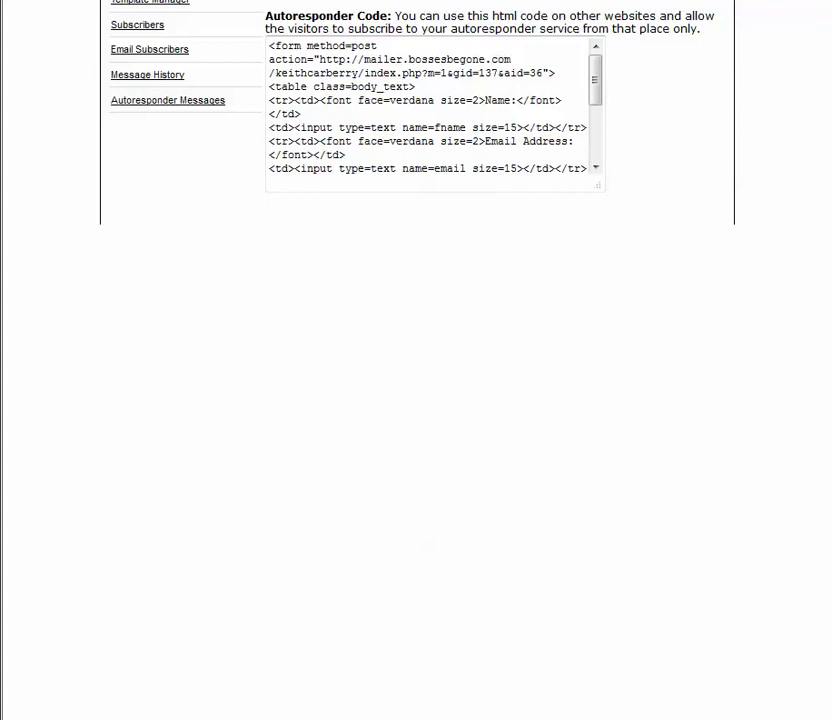
{"action": "scroll", "coordinate": [596, 121], "scroll_direction": "up", "scroll_amount": 1}
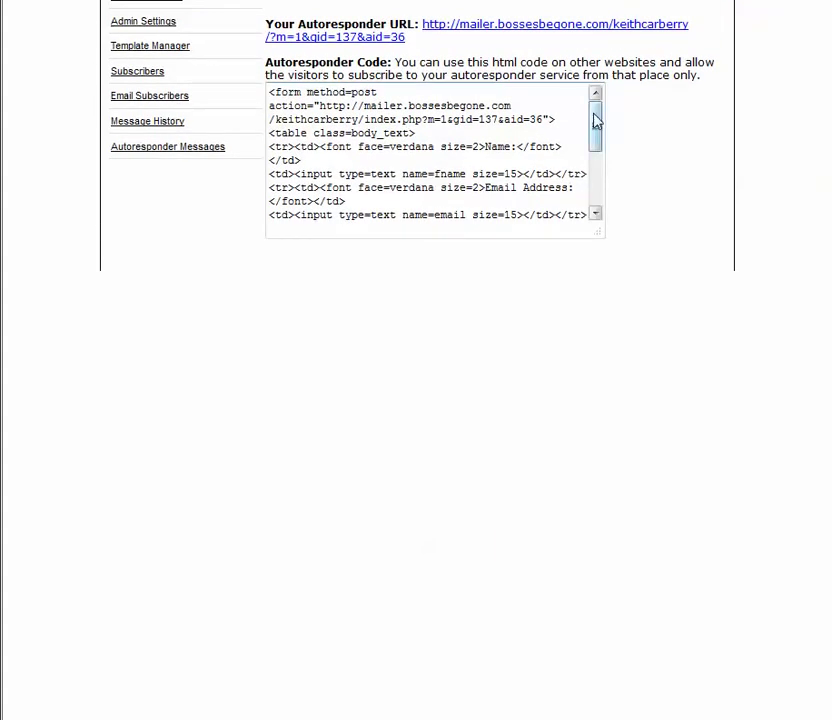
{"action": "left_click_drag", "start_coordinate": [596, 121], "coordinate": [579, 108]}
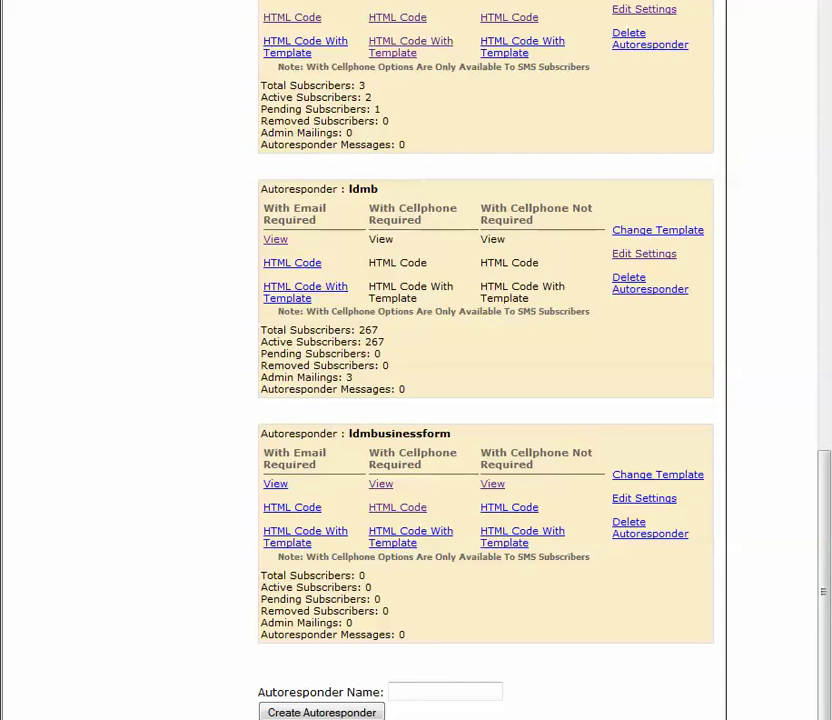
Open the settings of the ldmbusinessform autoresponder and set its site name to "LDM Business Request".
{"action": "scroll", "coordinate": [485, 360], "scroll_direction": "up", "scroll_amount": 3}
{"action": "left_click", "coordinate": [648, 500]}
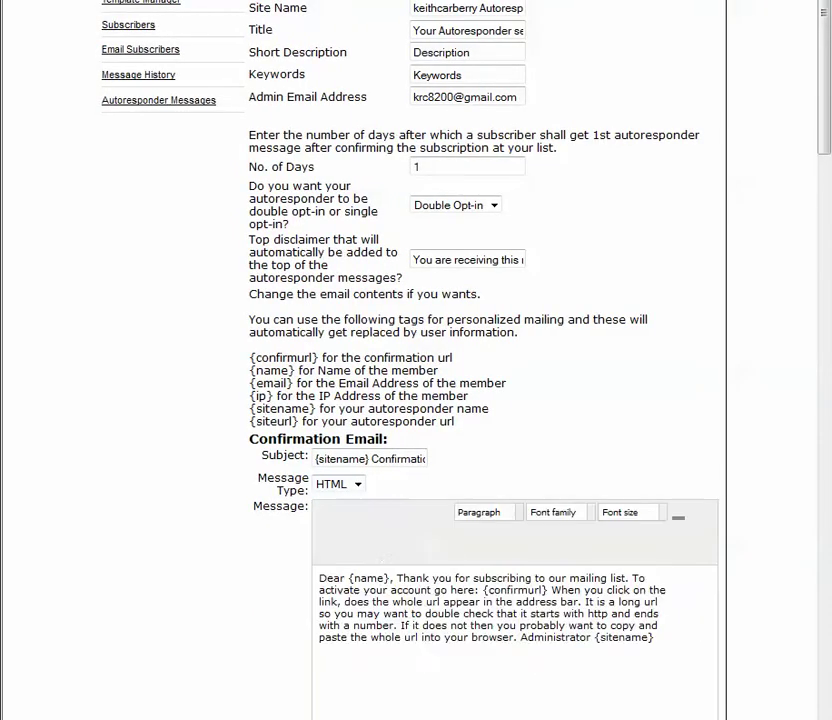
{"action": "scroll", "coordinate": [290, 198], "scroll_direction": "up", "scroll_amount": 3}
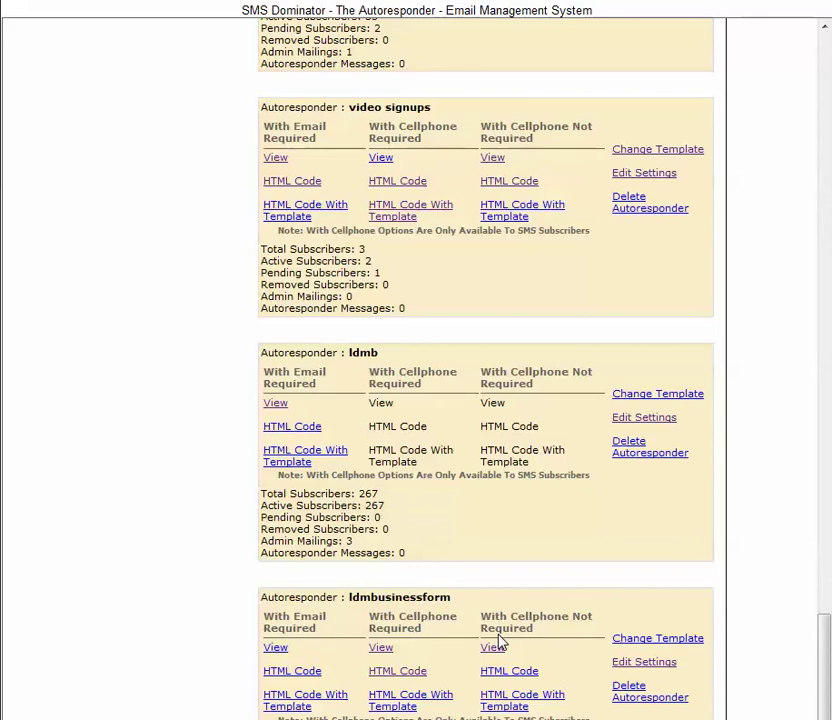
{"action": "left_click", "coordinate": [644, 662]}
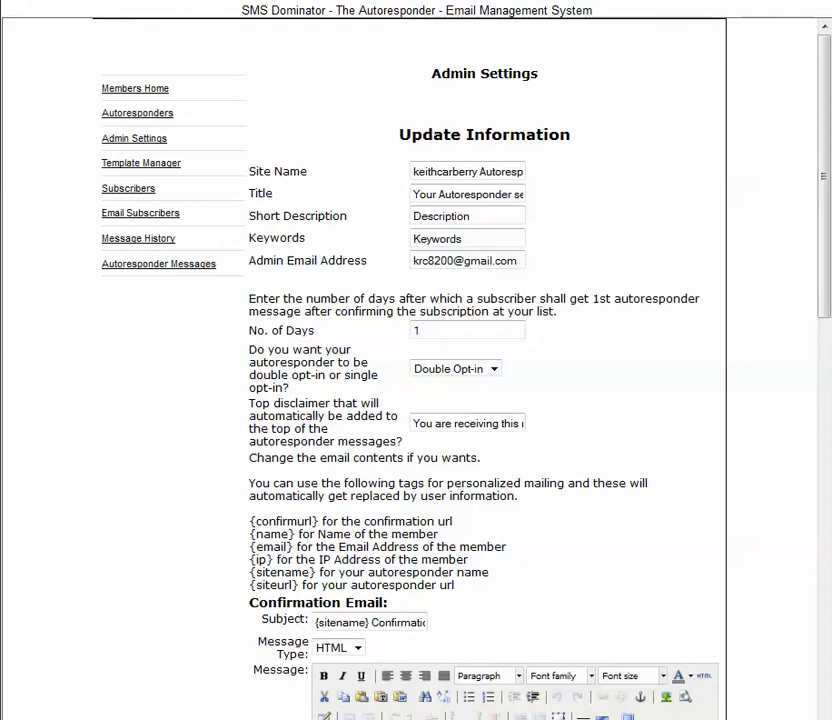
{"action": "left_click", "coordinate": [455, 173]}
{"action": "left_click_drag", "start_coordinate": [412, 172], "coordinate": [591, 166]}
{"action": "type", "text": "LDM B"}
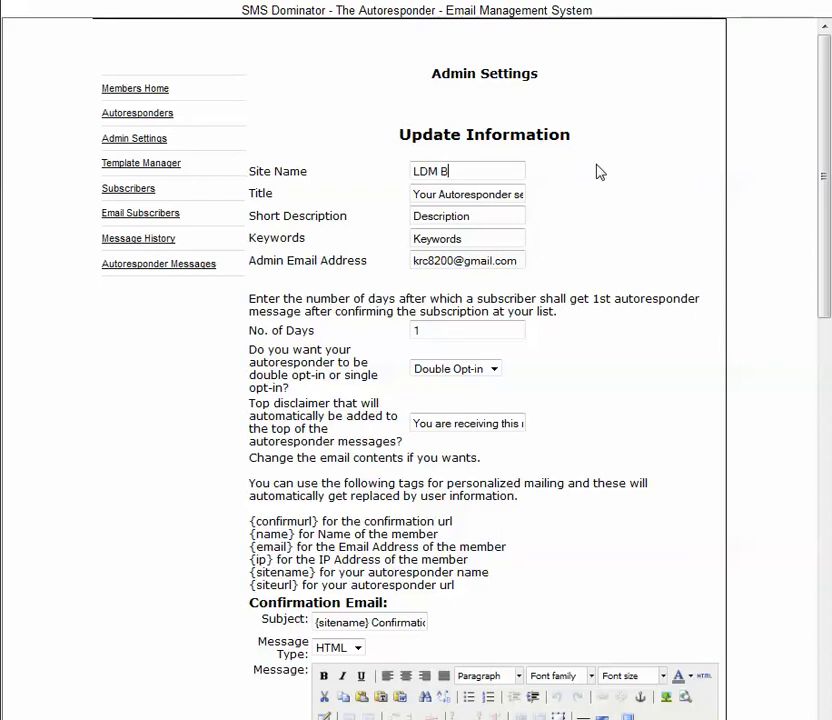
{"action": "type", "text": "usiness Request"}
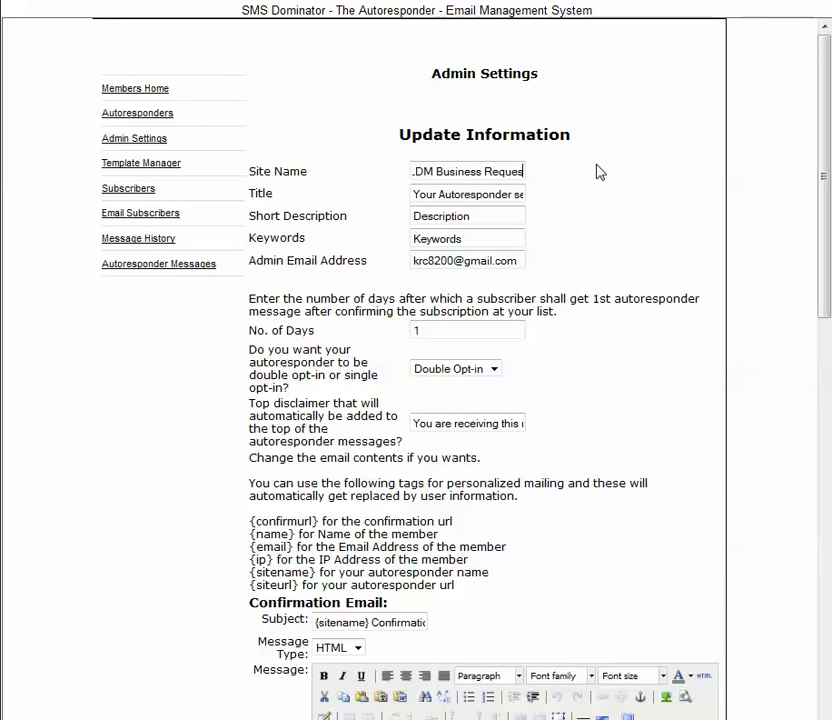
Copy the site name "LDM Business Request" and paste it over the title and the short description.
{"action": "triple_click", "coordinate": [453, 172]}
{"action": "right_click", "coordinate": [453, 172]}
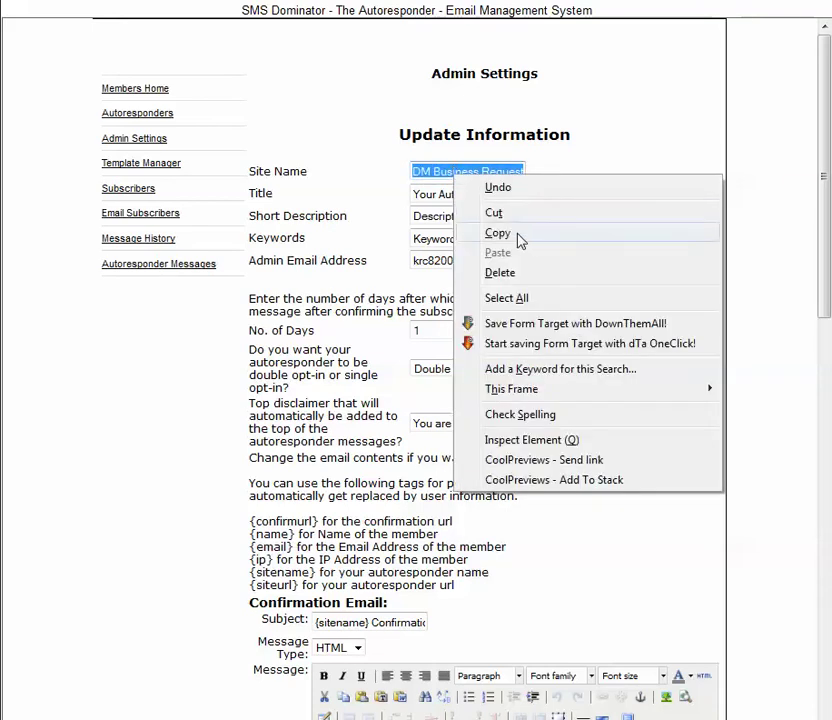
{"action": "left_click", "coordinate": [518, 236]}
{"action": "triple_click", "coordinate": [460, 200]}
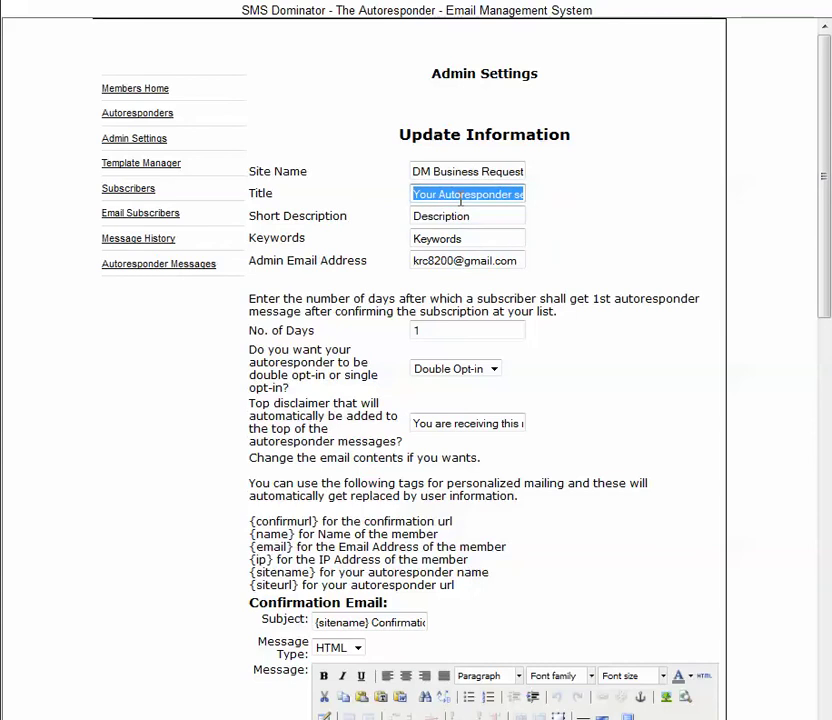
{"action": "right_click", "coordinate": [476, 200]}
{"action": "left_click", "coordinate": [501, 279]}
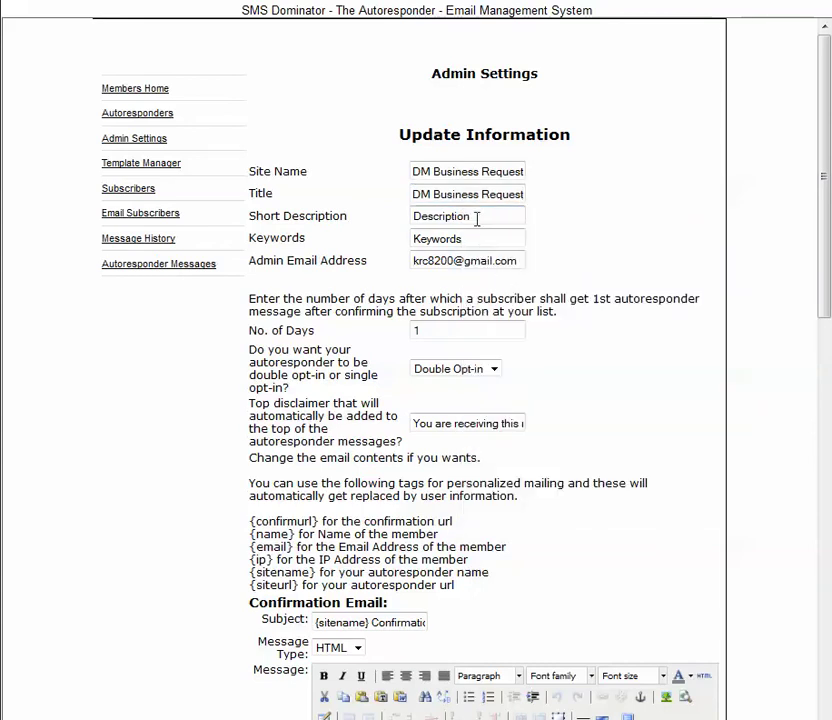
{"action": "triple_click", "coordinate": [458, 217]}
{"action": "right_click", "coordinate": [453, 218]}
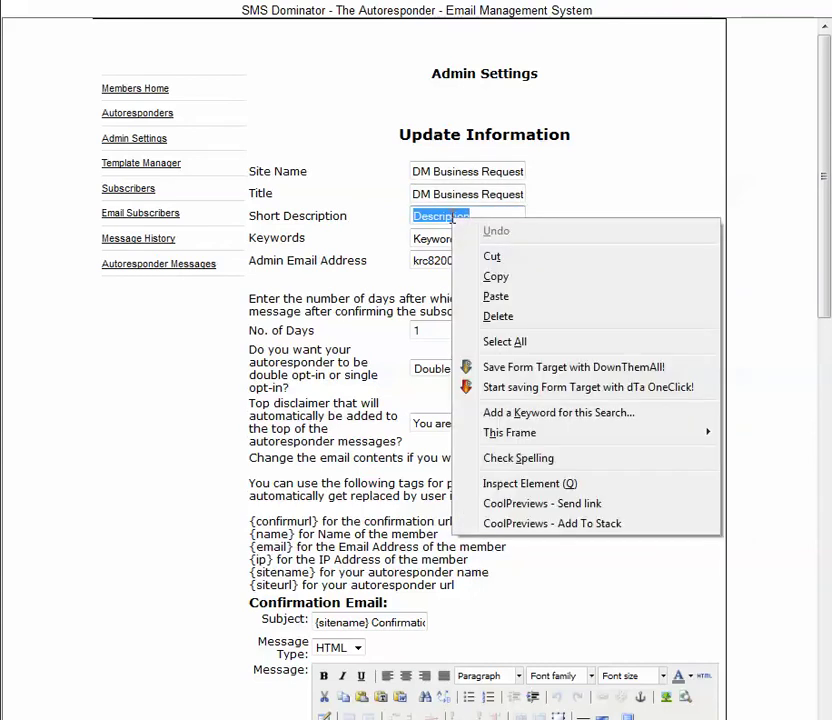
{"action": "left_click", "coordinate": [494, 296]}
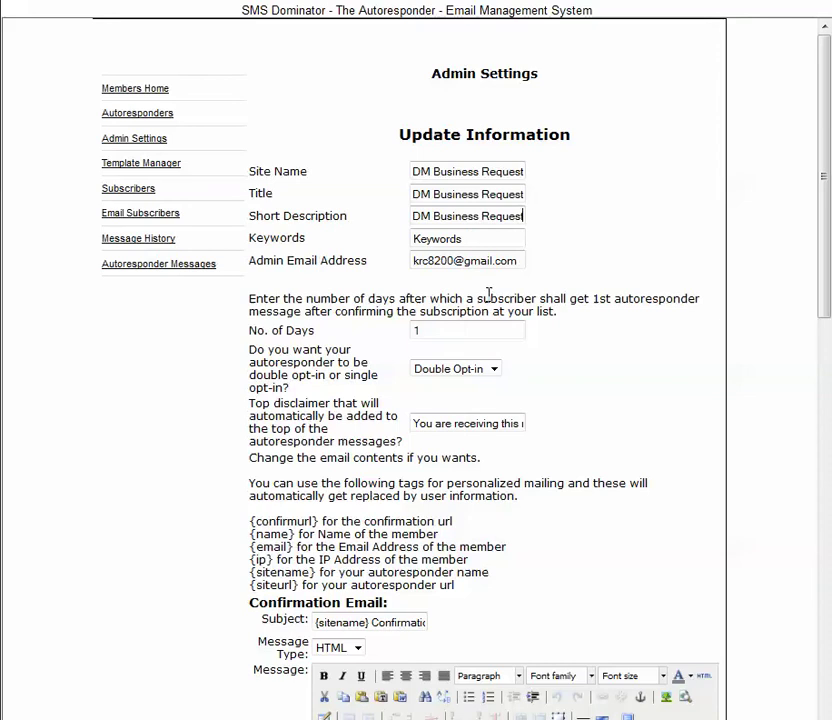
Clear the placeholder keywords and set the autoresponder's subscription type to Single Opt-in.
{"action": "double_click", "coordinate": [468, 240]}
{"action": "key", "text": "BackSpace"}
{"action": "left_click", "coordinate": [494, 369]}
{"action": "left_click", "coordinate": [462, 384]}
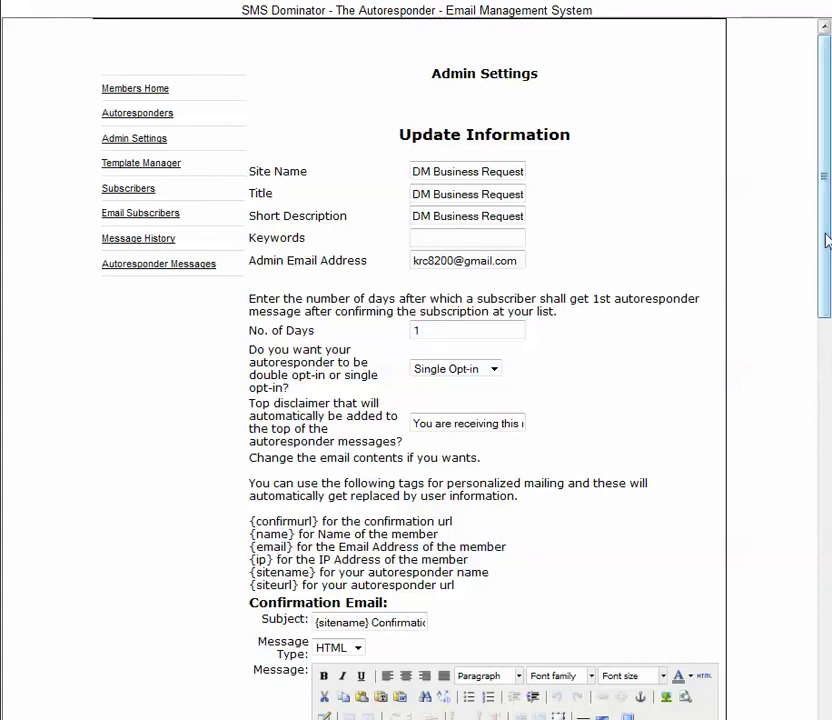
Replace "newsletter" with "Local Deal Madness" in the Thankyou Page contents and update the settings.
{"action": "left_click_drag", "start_coordinate": [826, 238], "coordinate": [826, 390]}
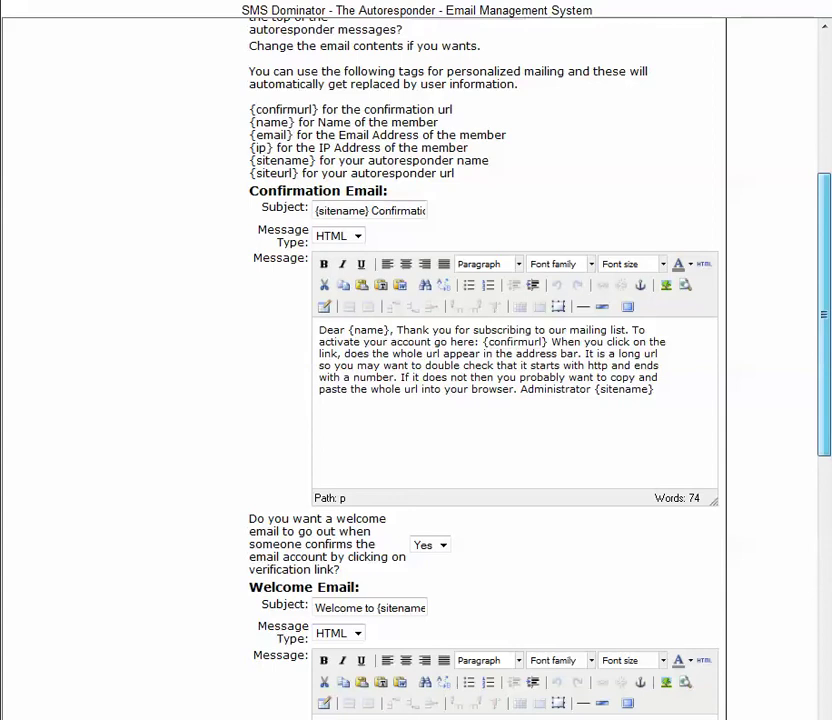
{"action": "left_click_drag", "start_coordinate": [826, 390], "coordinate": [826, 464]}
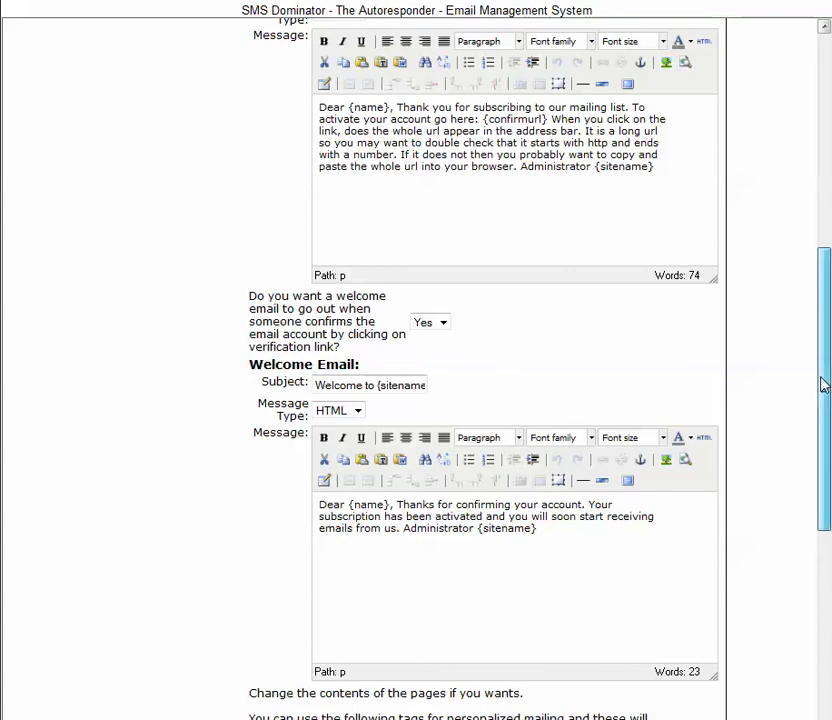
{"action": "left_click_drag", "start_coordinate": [824, 385], "coordinate": [819, 719]}
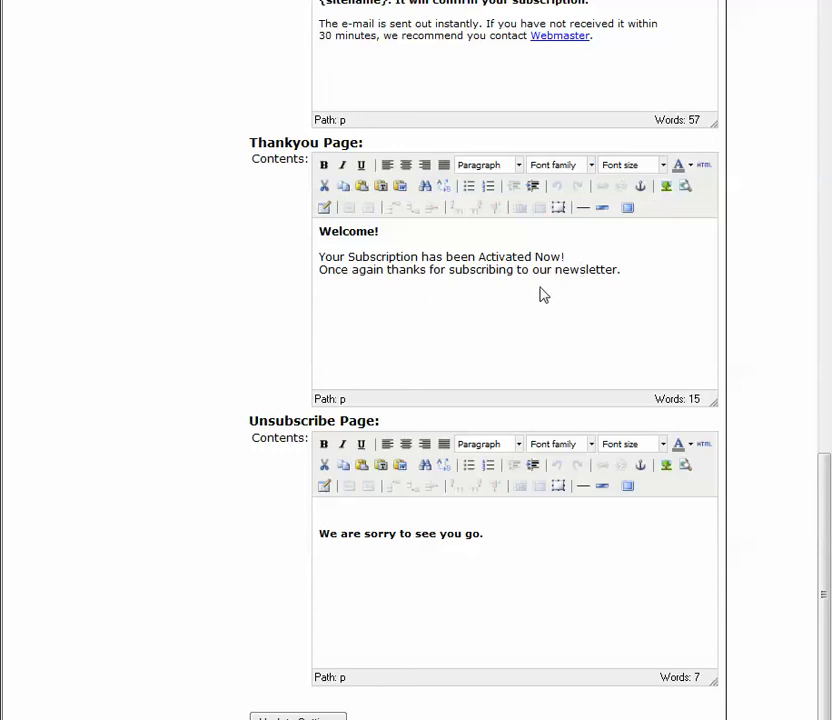
{"action": "left_click_drag", "start_coordinate": [557, 272], "coordinate": [609, 267]}
{"action": "key", "text": "shift+Home"}
{"action": "double_click", "coordinate": [600, 270]}
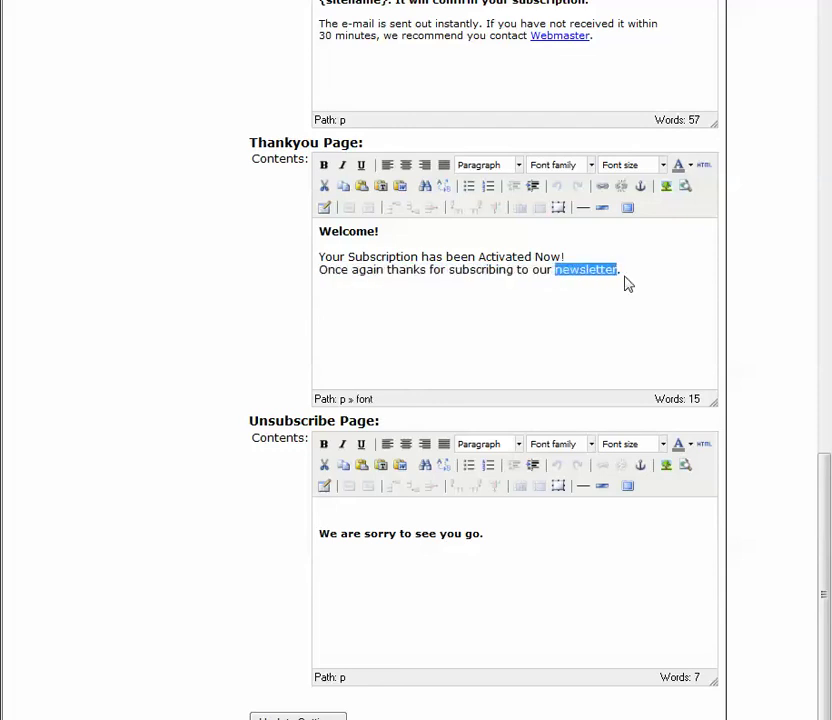
{"action": "type", "text": "Local"}
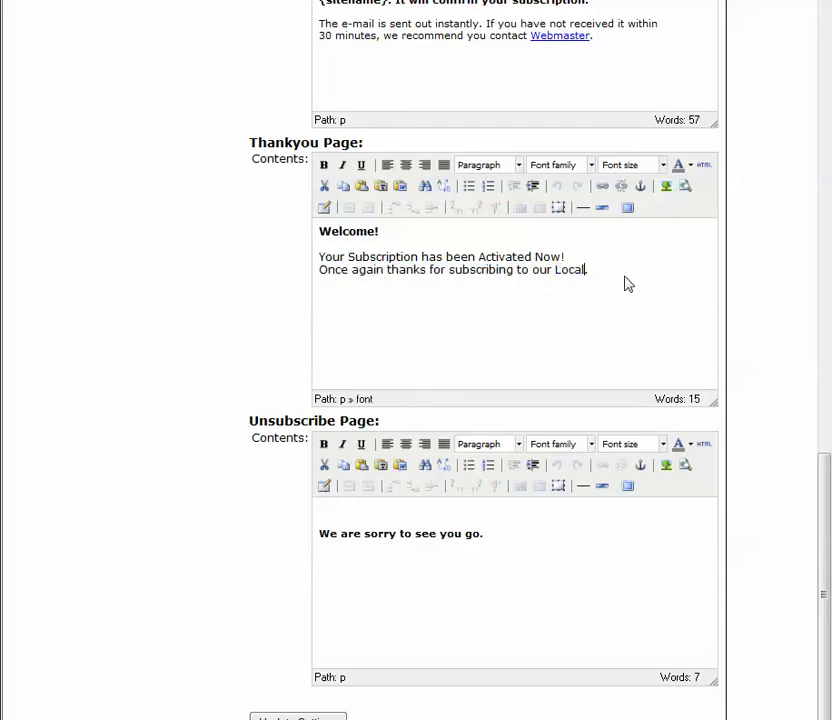
{"action": "type", "text": " Deal Madnbess."}
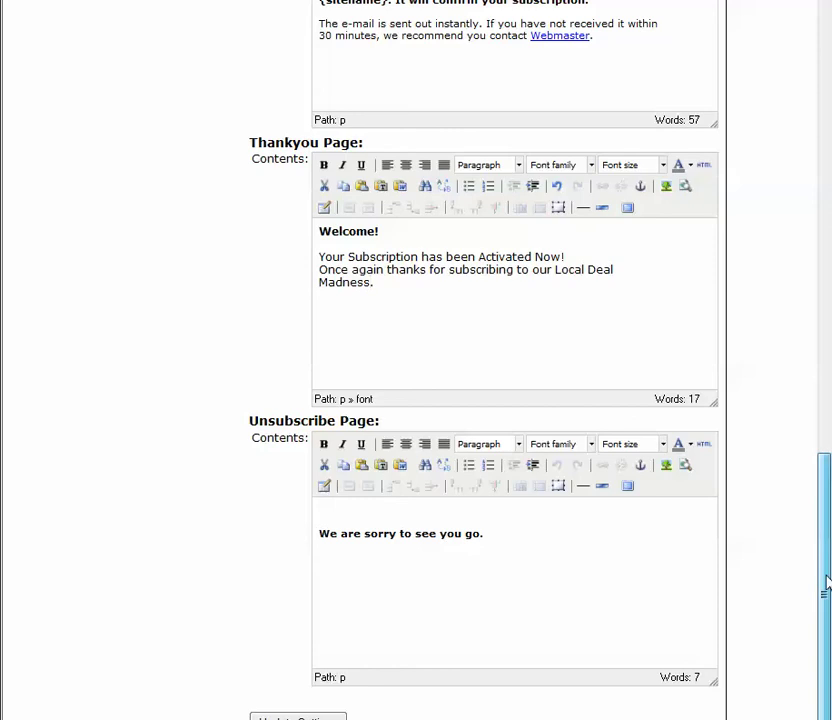
{"action": "scroll", "coordinate": [826, 585], "scroll_direction": "down", "scroll_amount": 1}
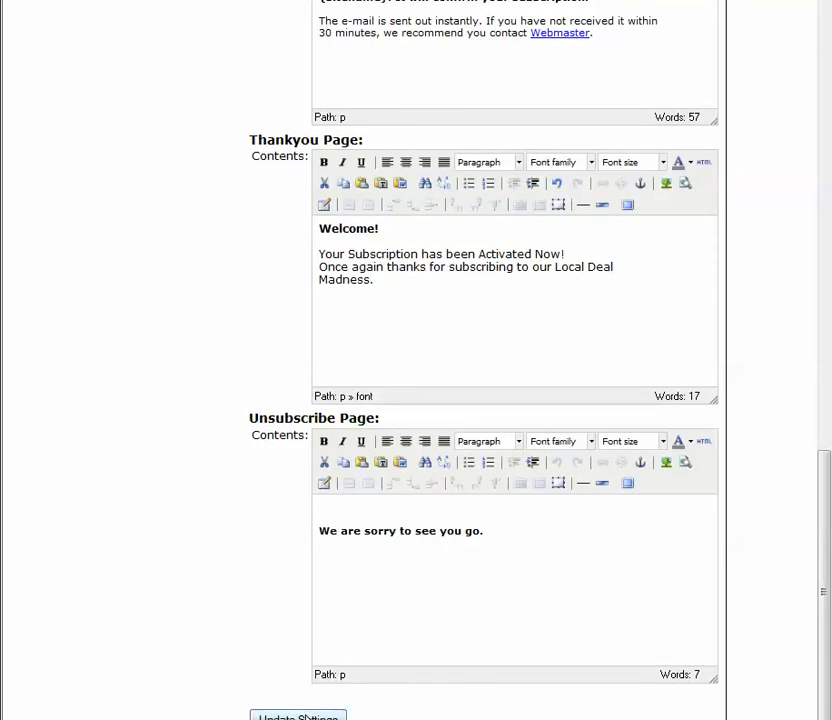
{"action": "left_click", "coordinate": [305, 717]}
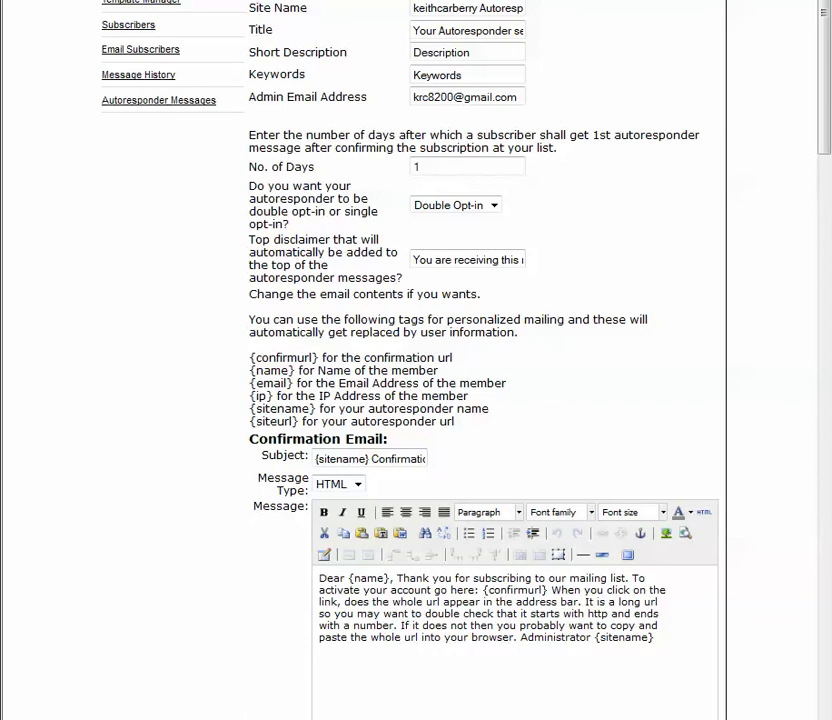
Replace the site name in the Admin Settings with "LDM Business Request".
{"action": "scroll", "coordinate": [416, 360], "scroll_direction": "up", "scroll_amount": 3}
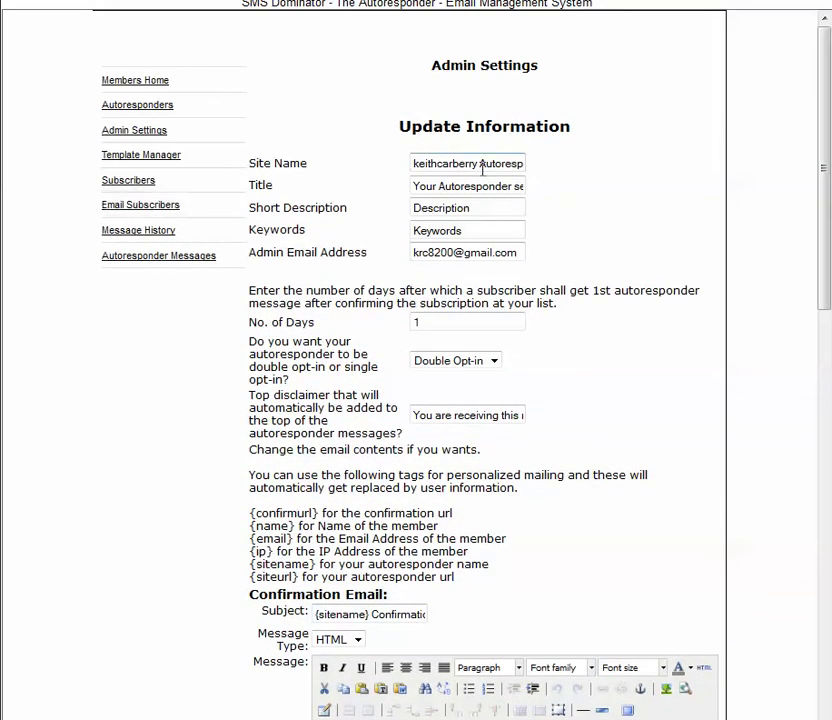
{"action": "triple_click", "coordinate": [414, 163]}
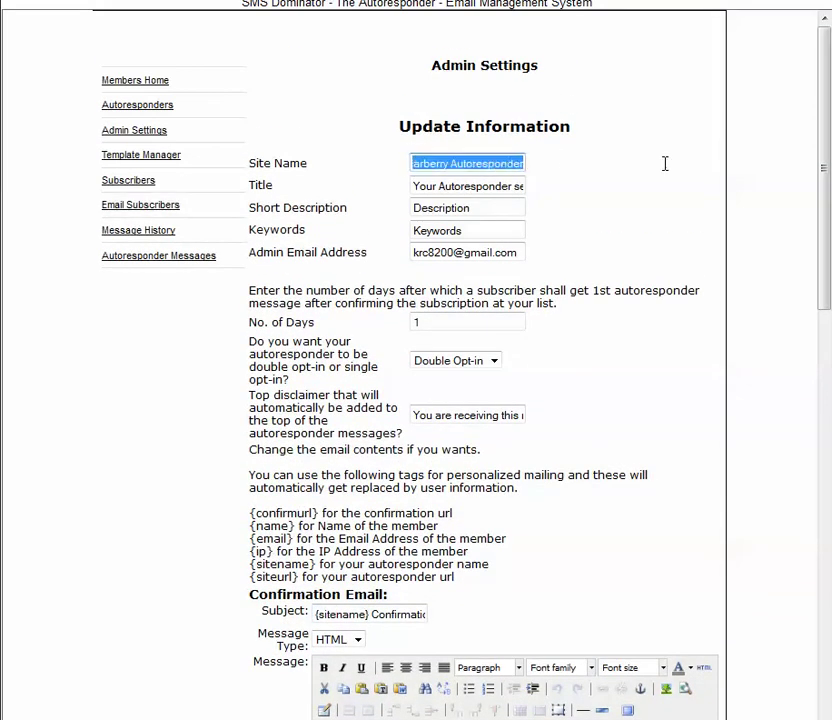
{"action": "key", "text": "BackSpace"}
{"action": "type", "text": "L"}
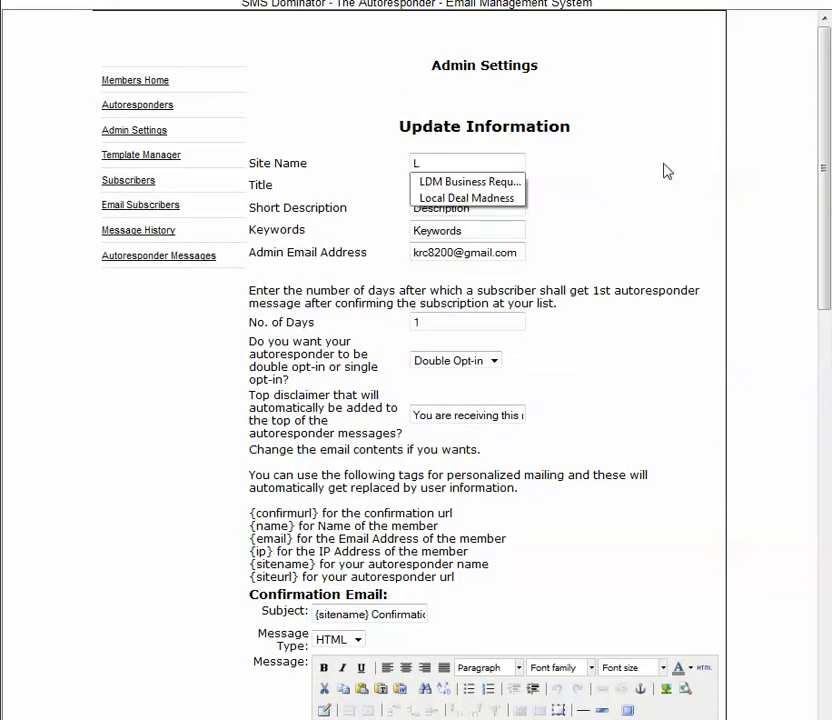
{"action": "left_click", "coordinate": [468, 182]}
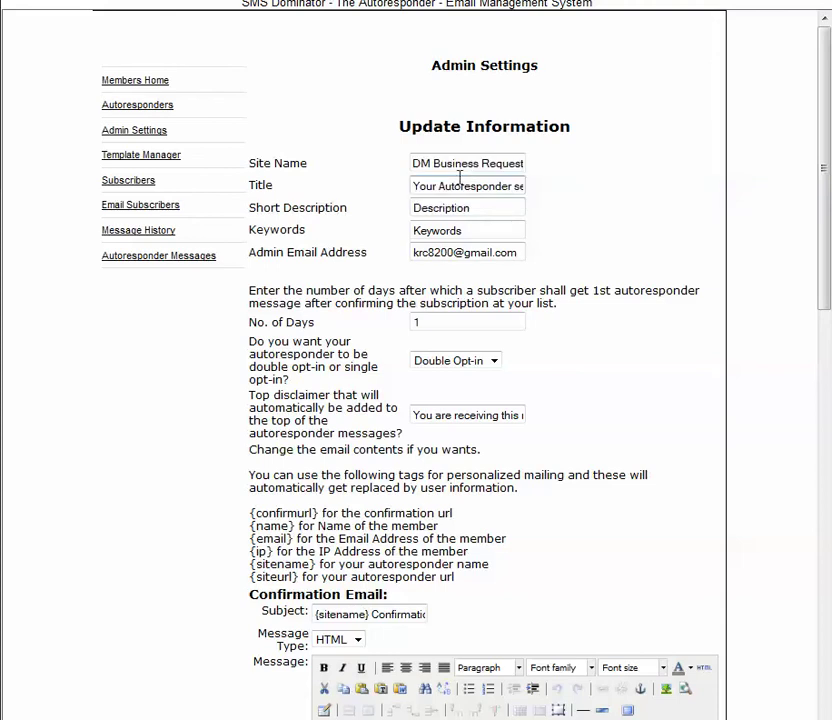
Copy the re-entered site name over the default title and the short description.
{"action": "triple_click", "coordinate": [450, 165]}
{"action": "right_click", "coordinate": [455, 165]}
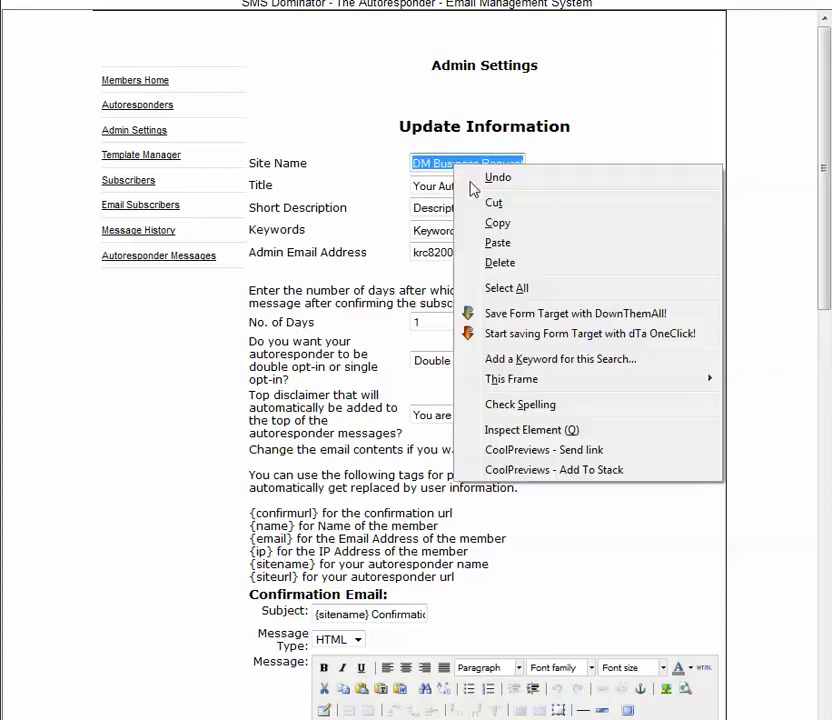
{"action": "left_click", "coordinate": [498, 224]}
{"action": "triple_click", "coordinate": [477, 188]}
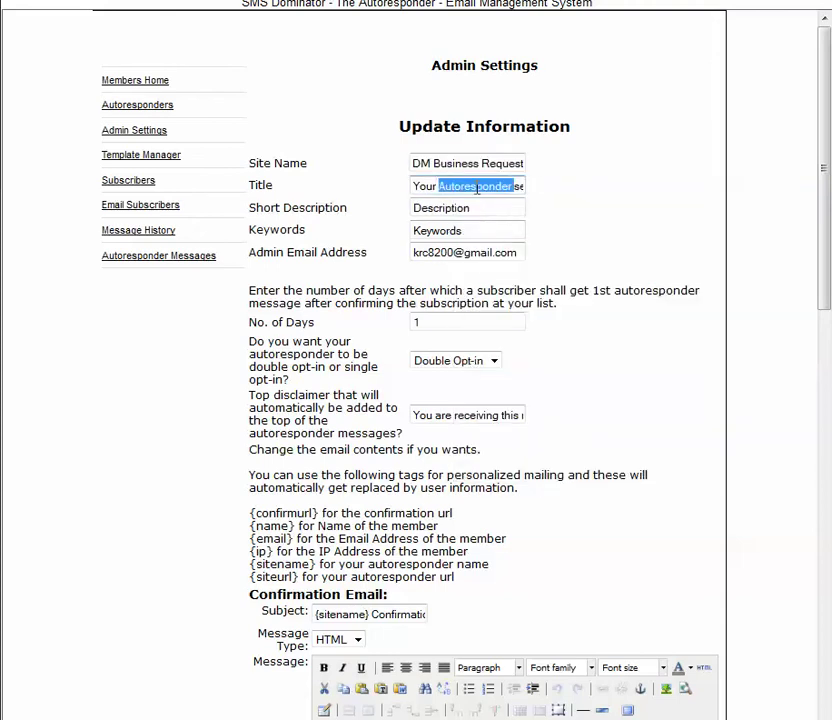
{"action": "right_click", "coordinate": [477, 188]}
{"action": "left_click", "coordinate": [530, 266]}
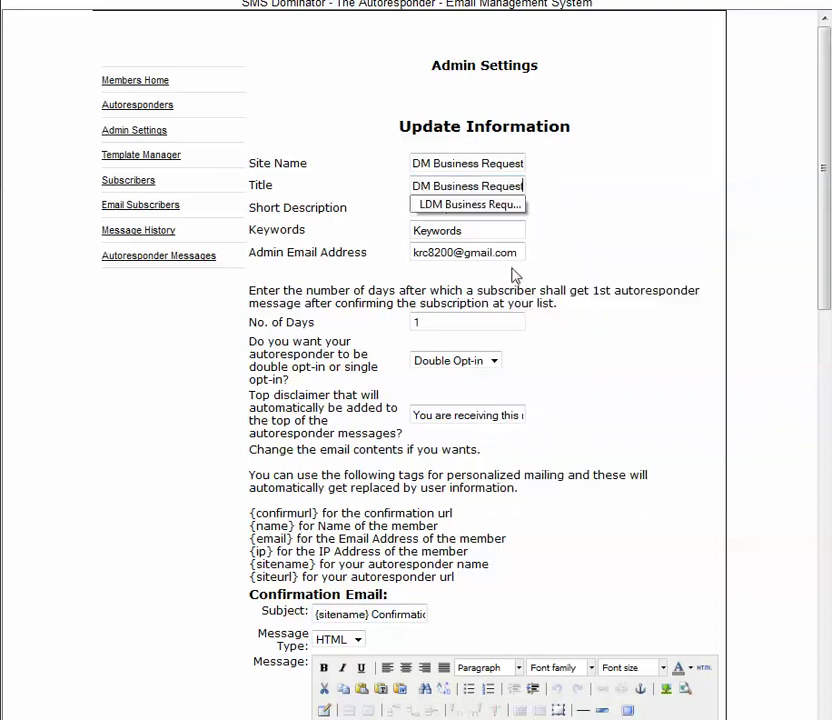
{"action": "left_click", "coordinate": [477, 207]}
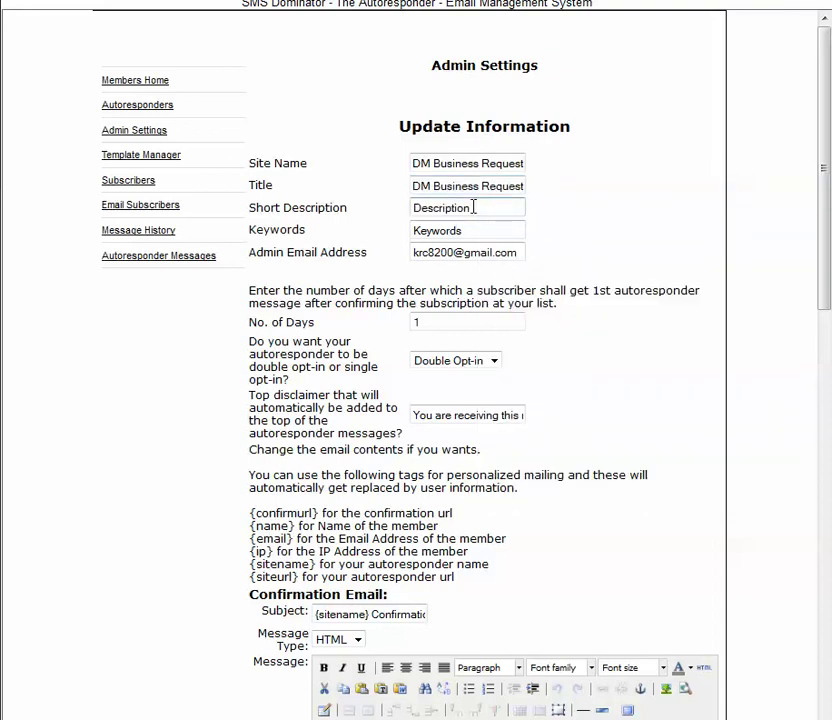
{"action": "left_click_drag", "start_coordinate": [474, 207], "coordinate": [375, 208]}
{"action": "right_click", "coordinate": [468, 212]}
{"action": "left_click", "coordinate": [485, 292]}
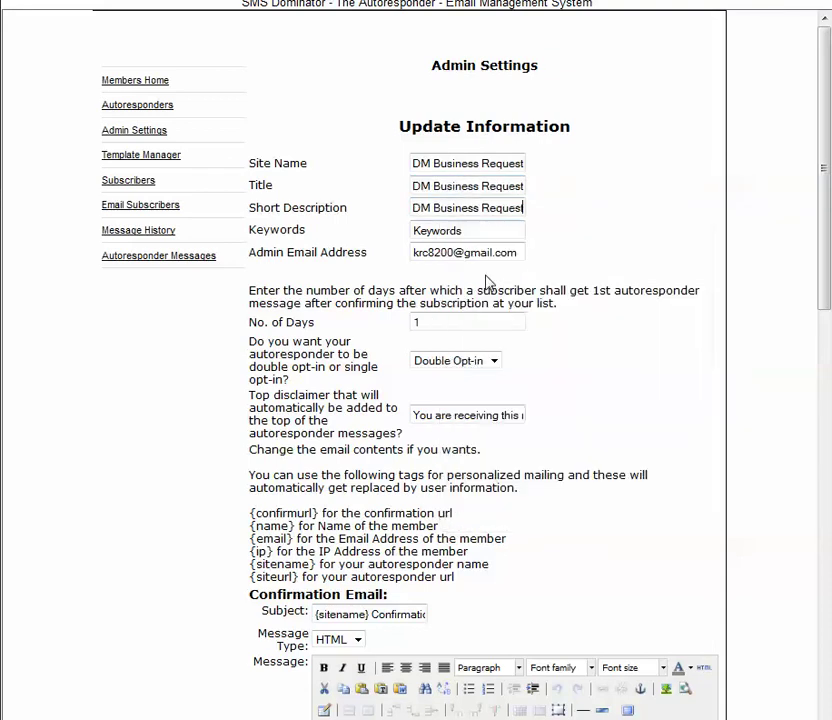
Clear the placeholder keywords and look through the email and page texts down to the Unsubscribe Page.
{"action": "left_click_drag", "start_coordinate": [520, 229], "coordinate": [388, 232]}
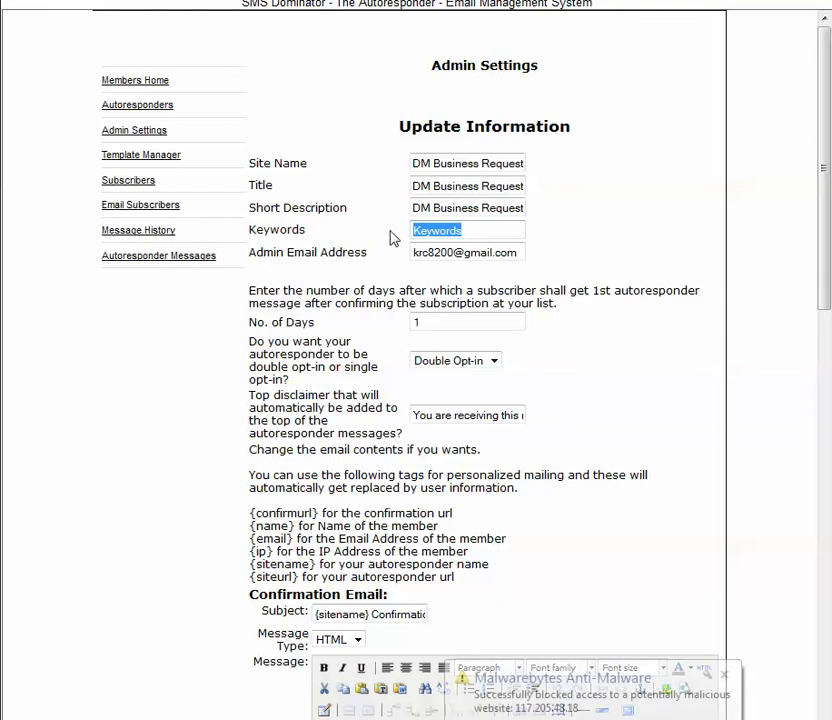
{"action": "key", "text": "BackSpace"}
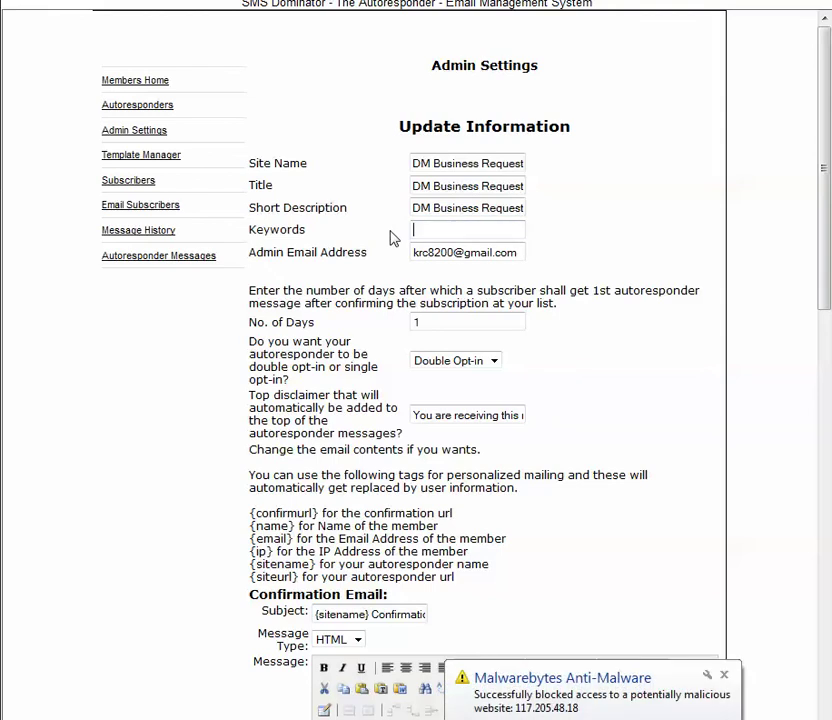
{"action": "left_click", "coordinate": [726, 677]}
{"action": "scroll", "coordinate": [415, 400], "scroll_direction": "down", "scroll_amount": 3}
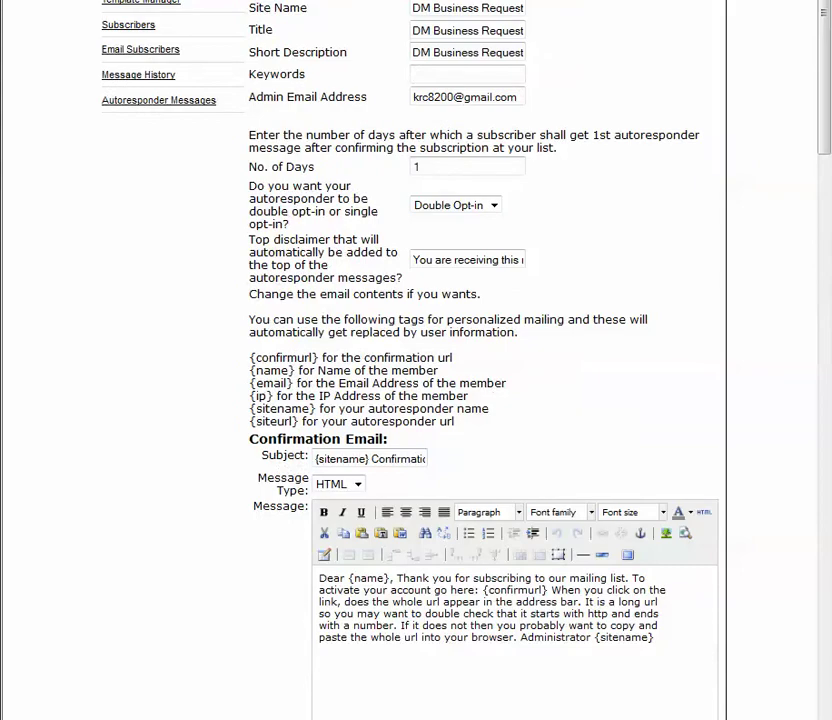
{"action": "scroll", "coordinate": [415, 400], "scroll_direction": "down", "scroll_amount": 15}
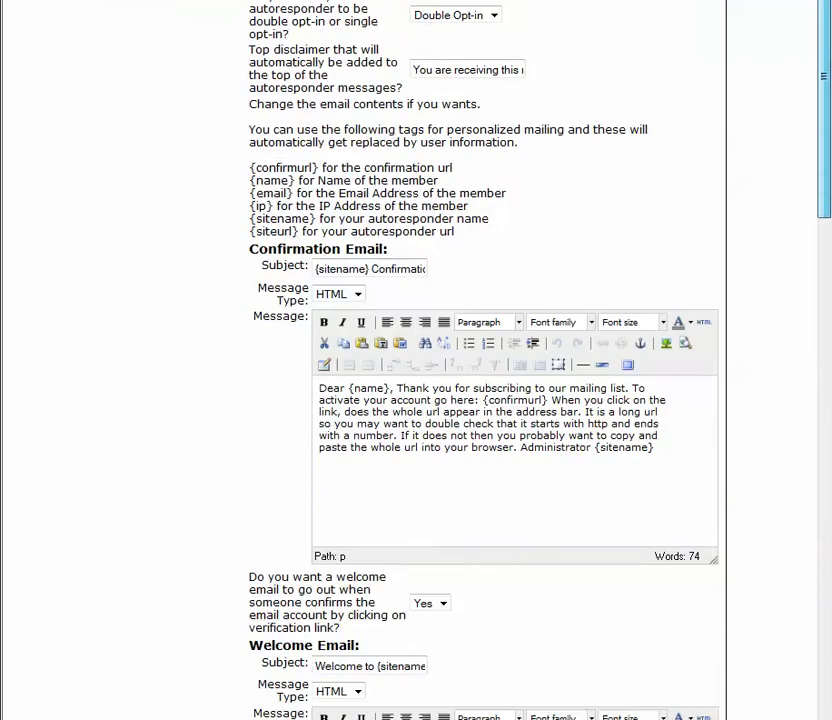
{"action": "scroll", "coordinate": [415, 400], "scroll_direction": "down", "scroll_amount": 2}
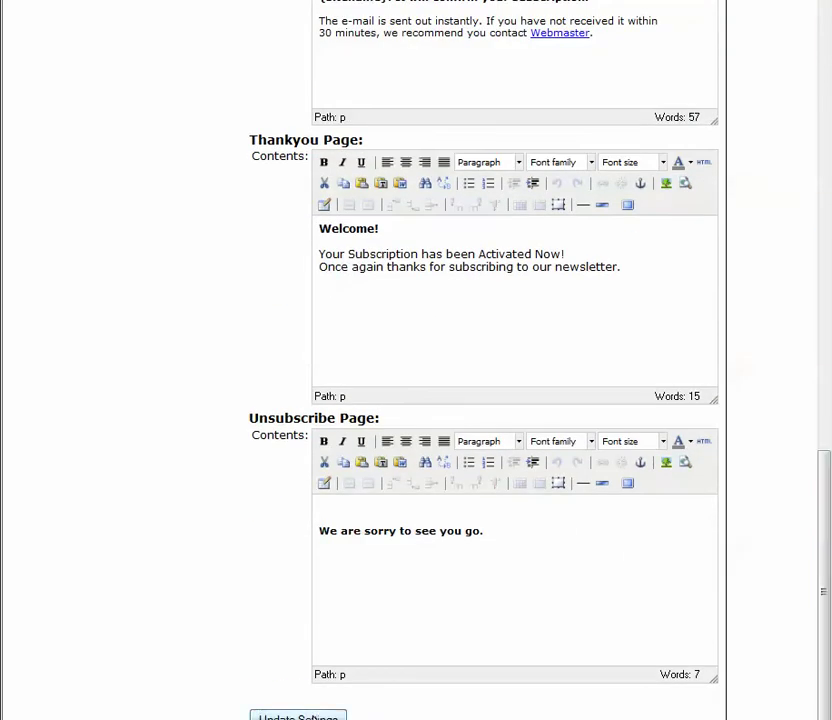
{"action": "scroll", "coordinate": [236, 282], "scroll_direction": "up", "scroll_amount": 17}
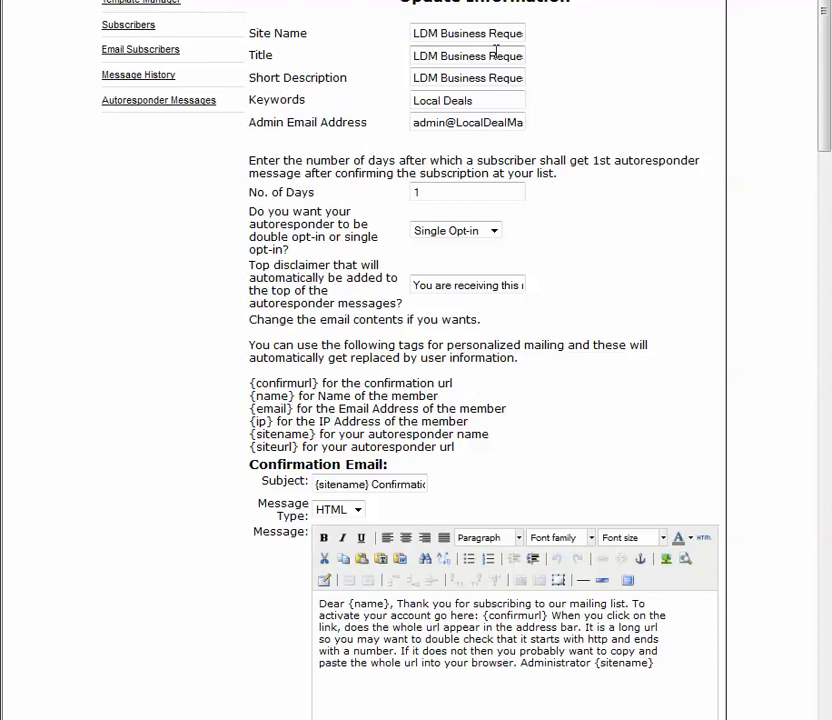
Open the subscribers list of the smsD Signups autoresponder and look through its records.
{"action": "left_click", "coordinate": [125, 25]}
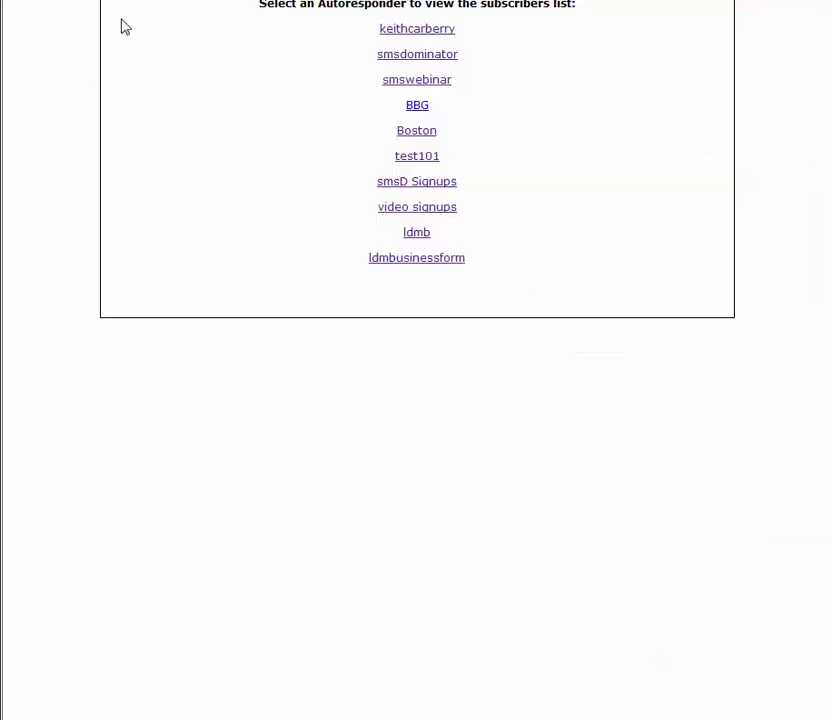
{"action": "scroll", "coordinate": [405, 180], "scroll_direction": "up", "scroll_amount": 3}
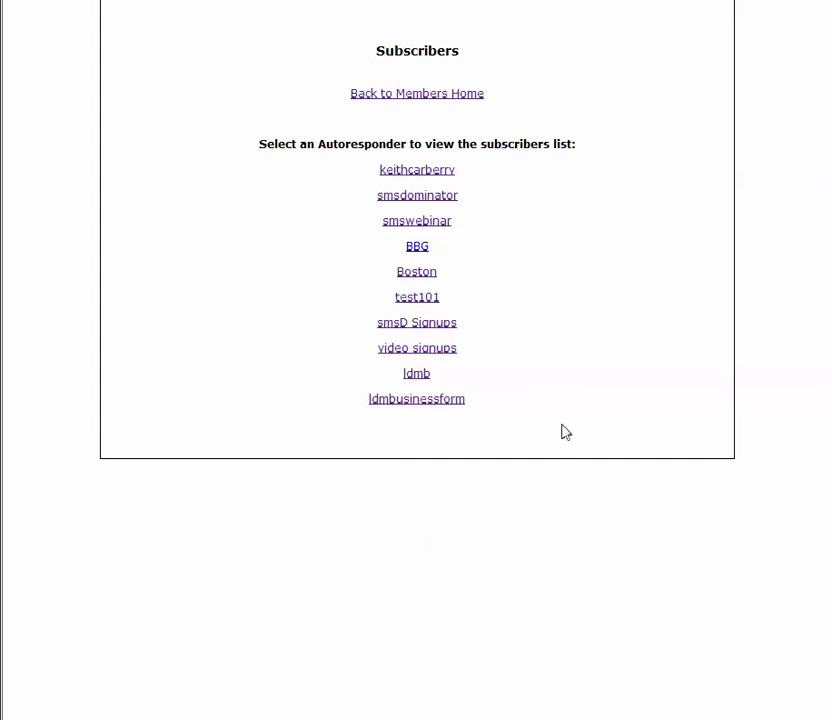
{"action": "left_click", "coordinate": [417, 328]}
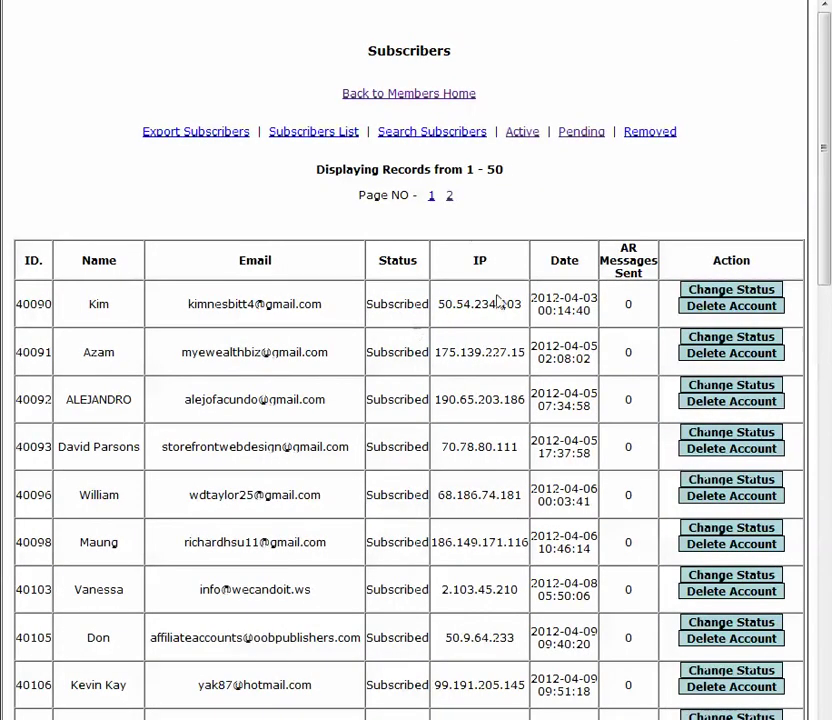
{"action": "left_click_drag", "start_coordinate": [826, 135], "coordinate": [819, 552]}
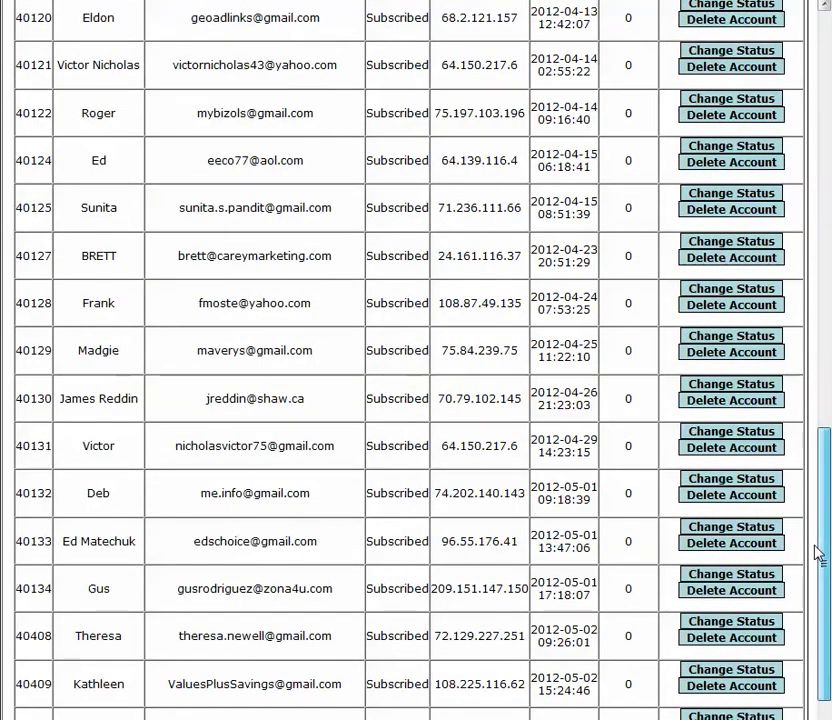
{"action": "key", "text": "Home"}
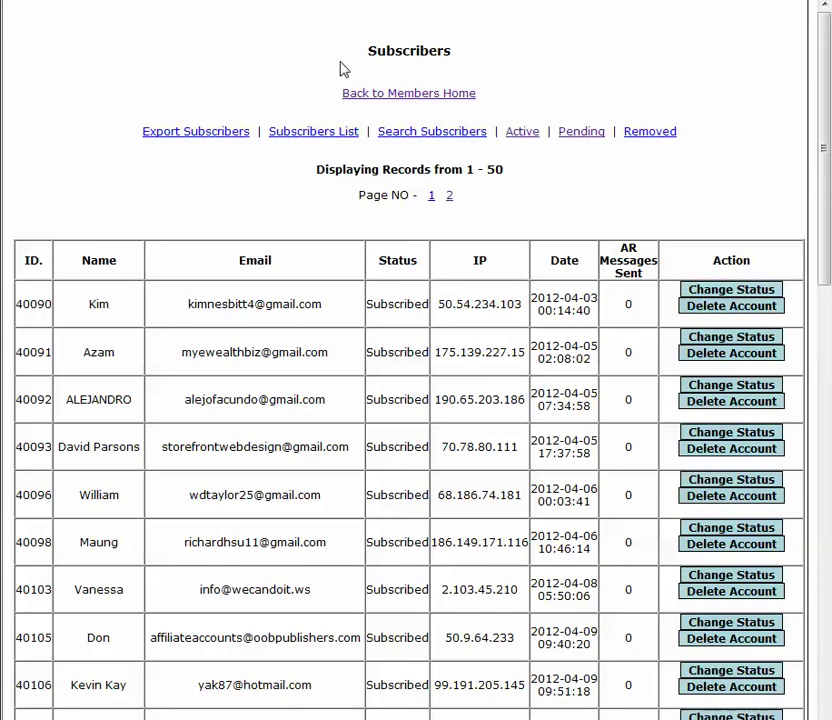
Return to Members Home and open the form for emailing the smsD Signups subscribers.
{"action": "left_click", "coordinate": [398, 94]}
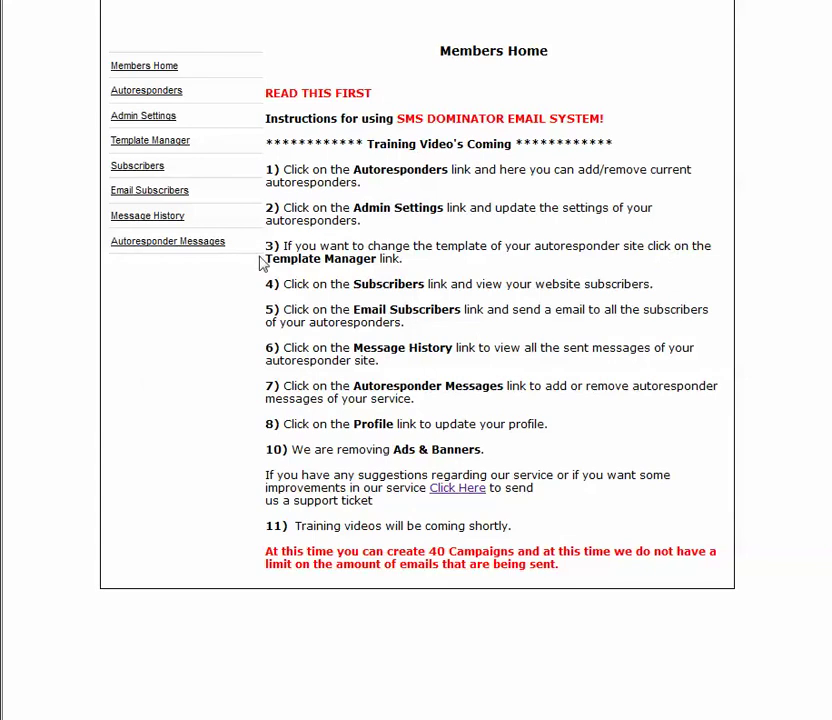
{"action": "left_click", "coordinate": [158, 198]}
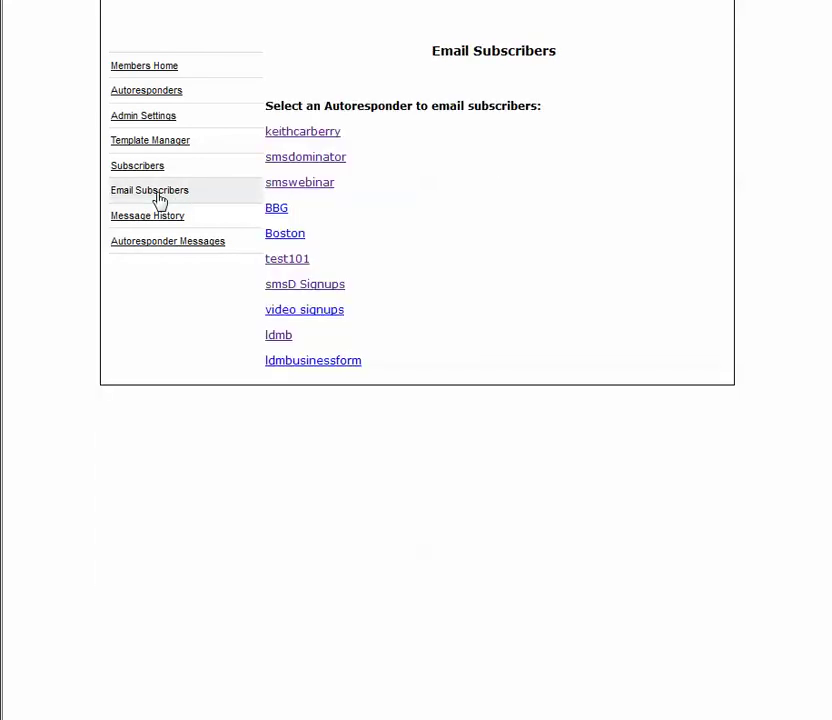
{"action": "left_click", "coordinate": [316, 290]}
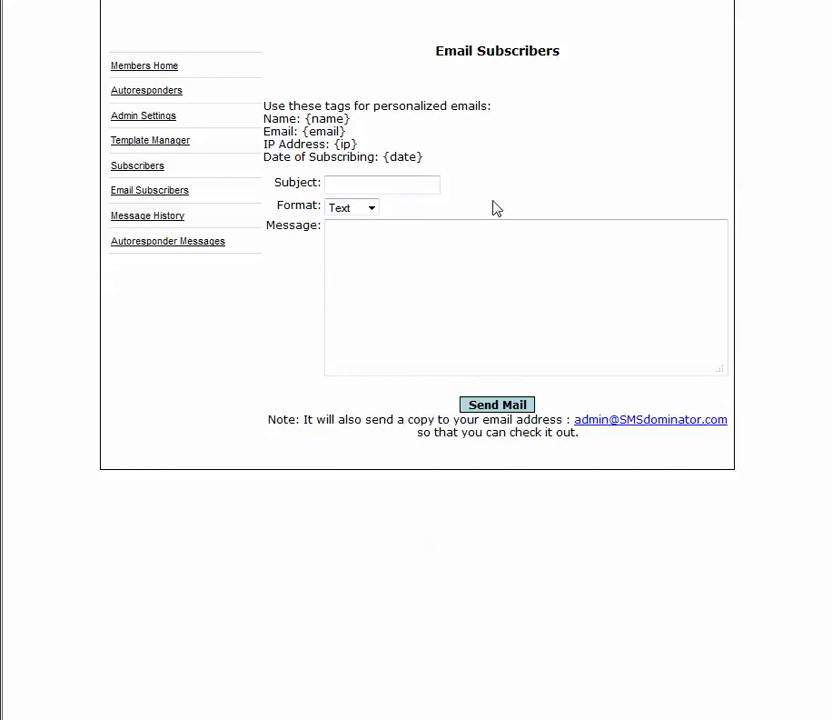
Switch the subscriber email's format to HTML to view the rich-text editor, and set it back to Text.
{"action": "left_click", "coordinate": [393, 181]}
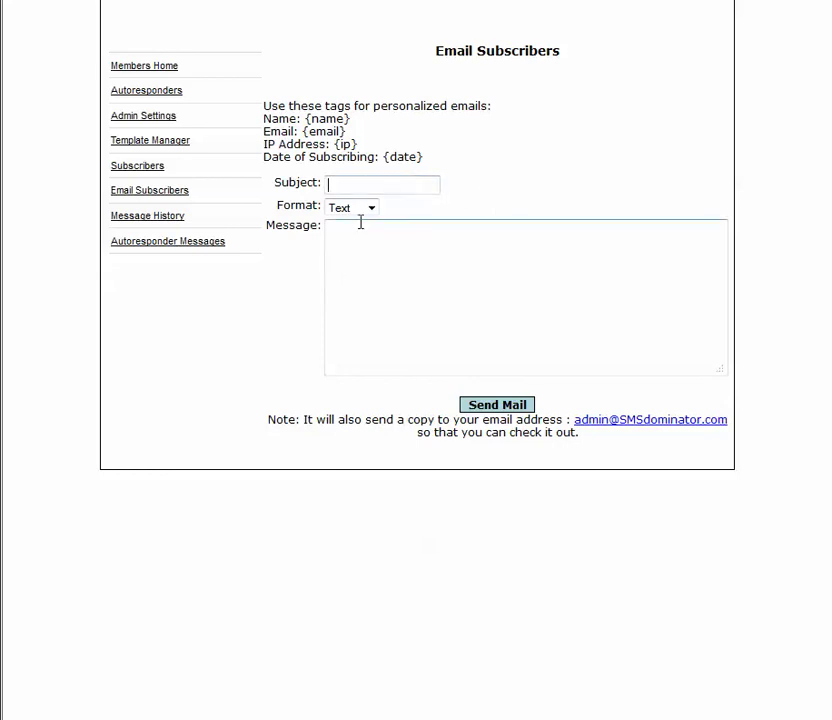
{"action": "left_click", "coordinate": [374, 210]}
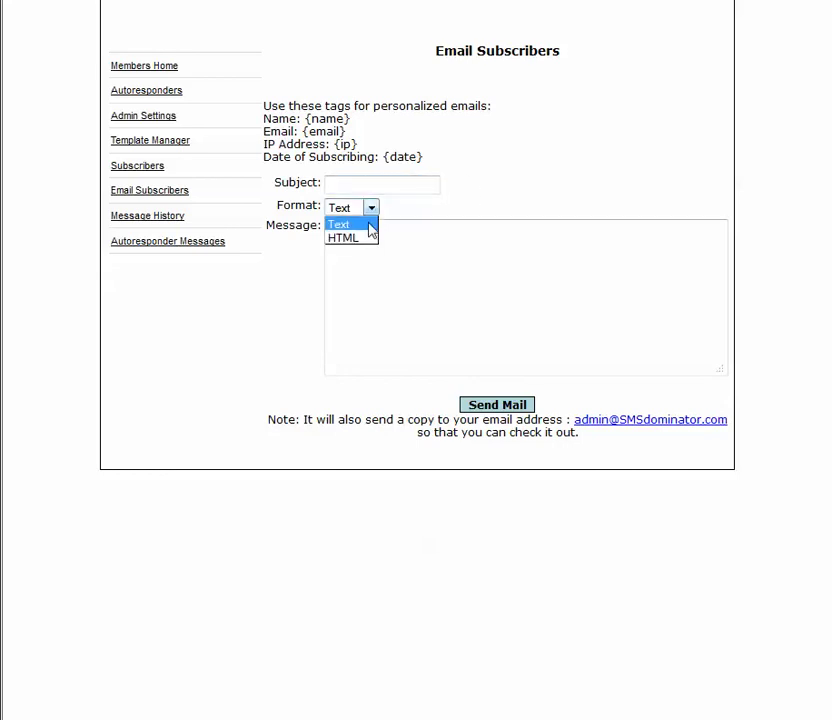
{"action": "left_click", "coordinate": [352, 238]}
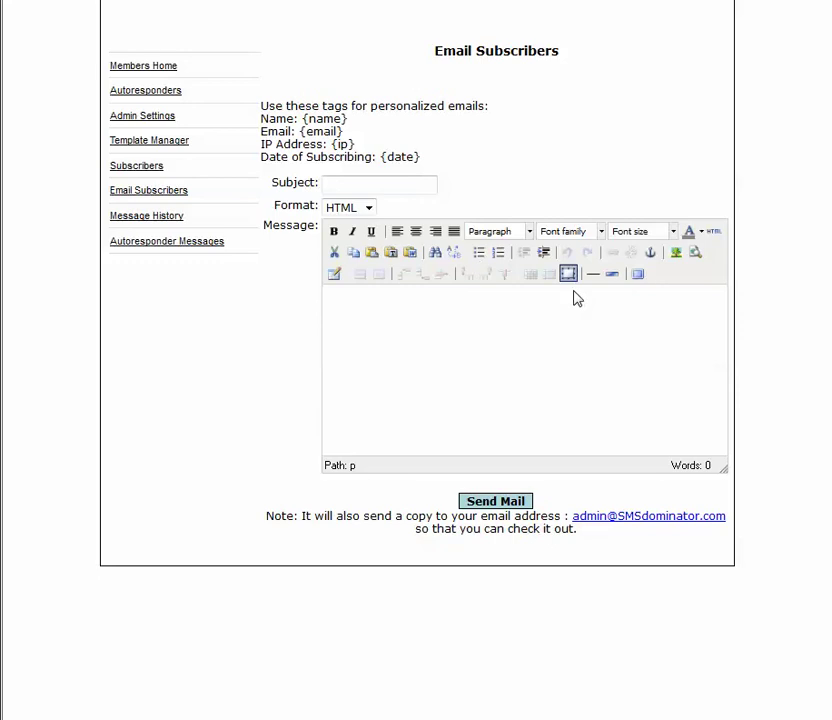
{"action": "left_click", "coordinate": [370, 208]}
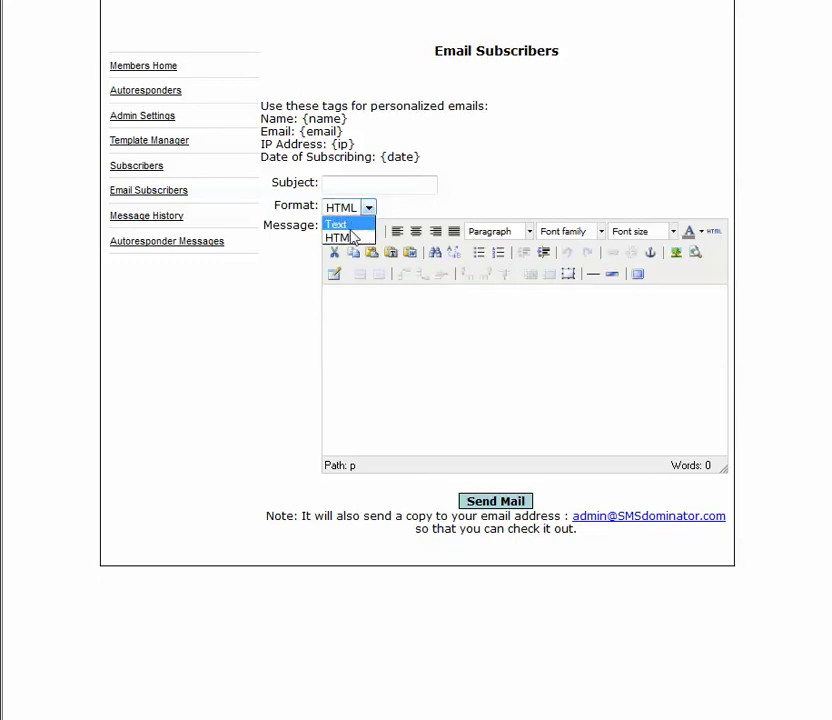
{"action": "left_click", "coordinate": [350, 224]}
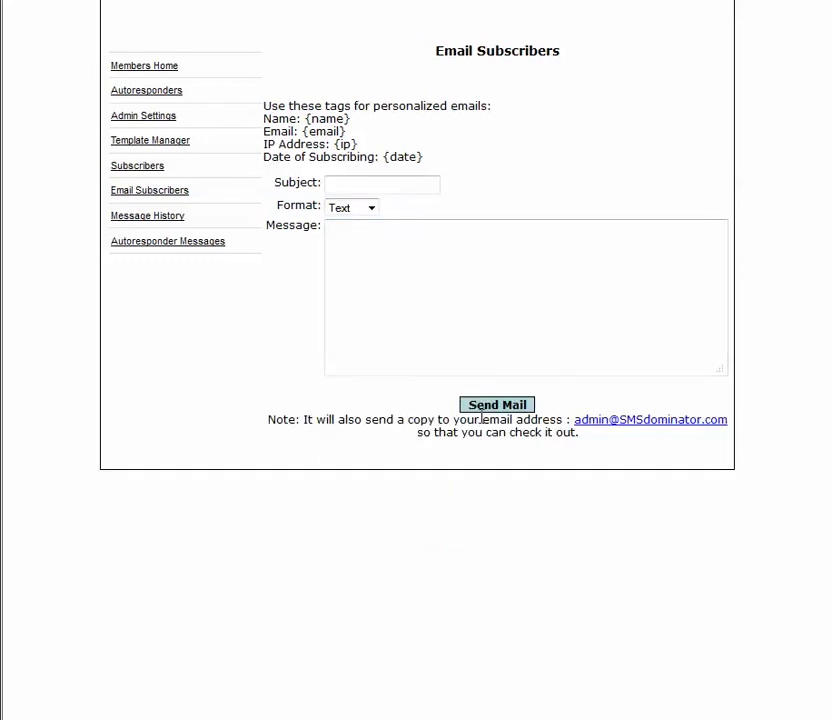
Open the autoresponder messages of smsD Signups and look over the message and next-message delay fields for adding a message.
{"action": "left_click", "coordinate": [137, 250]}
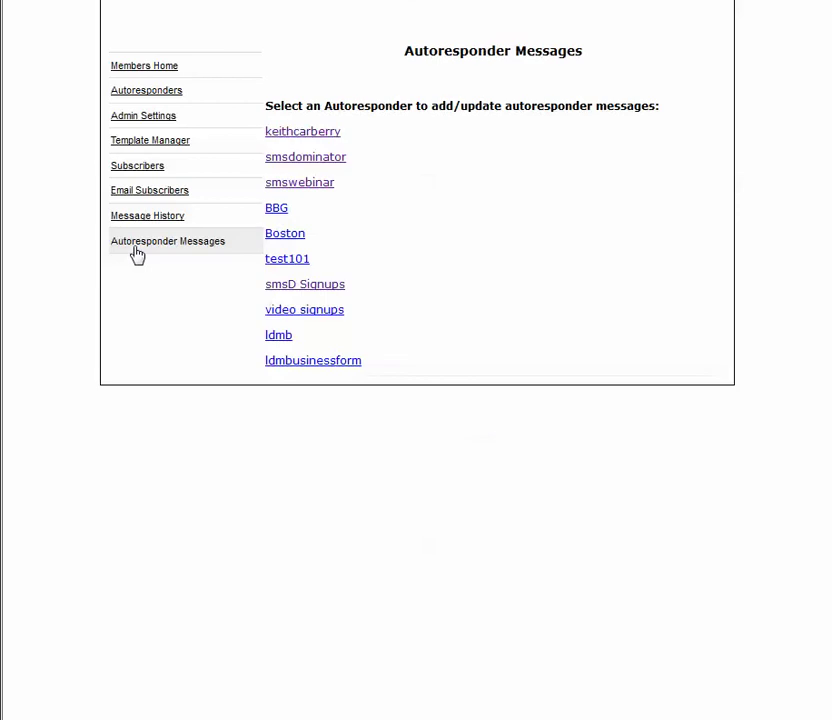
{"action": "left_click", "coordinate": [292, 286]}
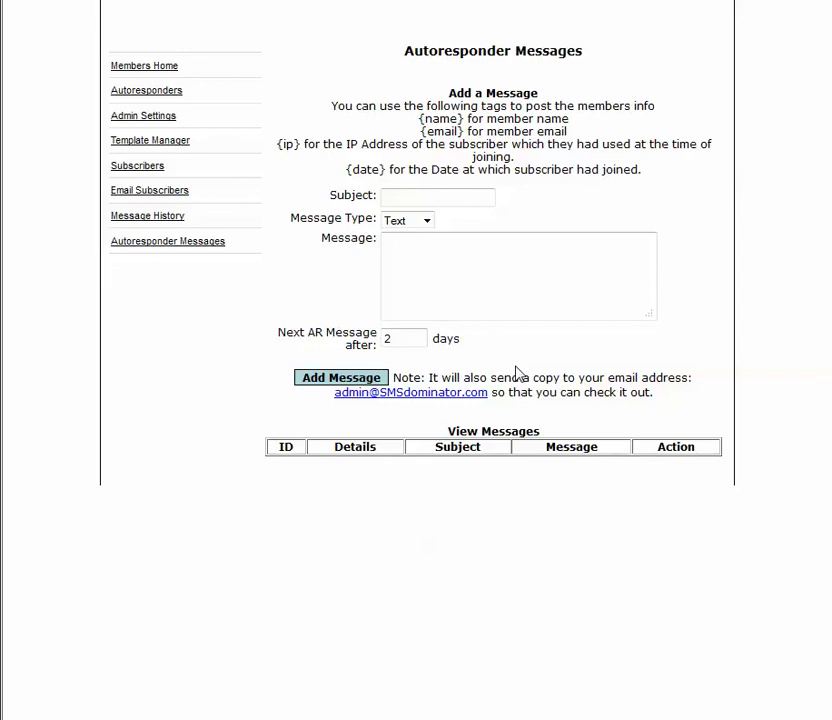
{"action": "left_click", "coordinate": [433, 277]}
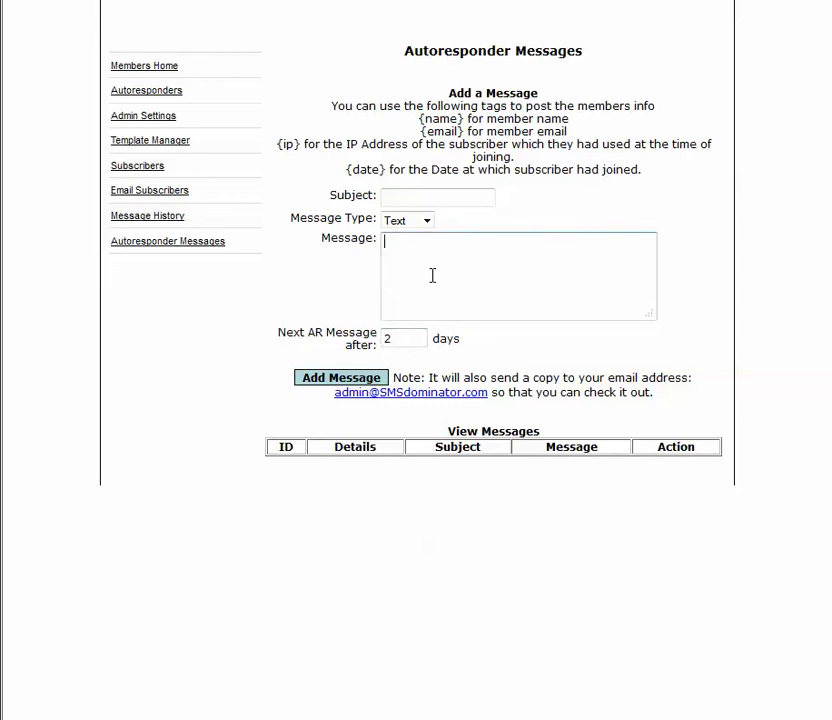
{"action": "left_click", "coordinate": [407, 338]}
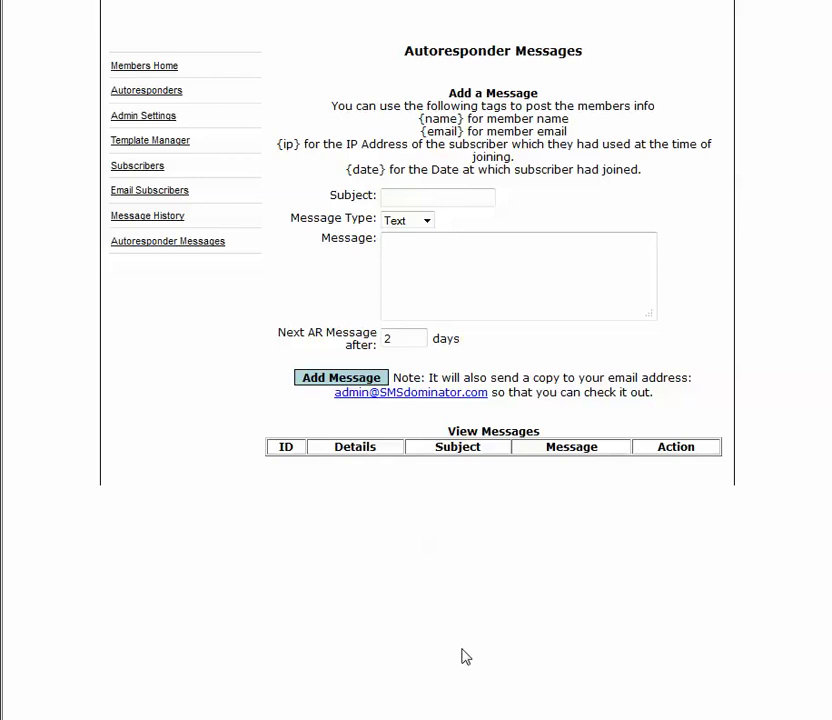
Open the template choices for the first autoresponder on Members Home and look through the available designs.
{"action": "left_click", "coordinate": [138, 148]}
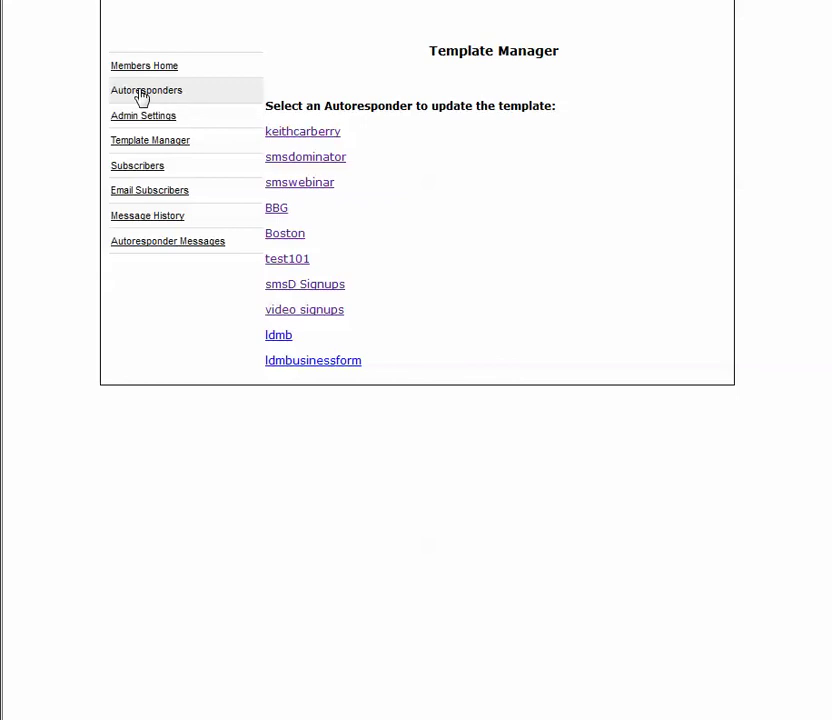
{"action": "left_click", "coordinate": [143, 95]}
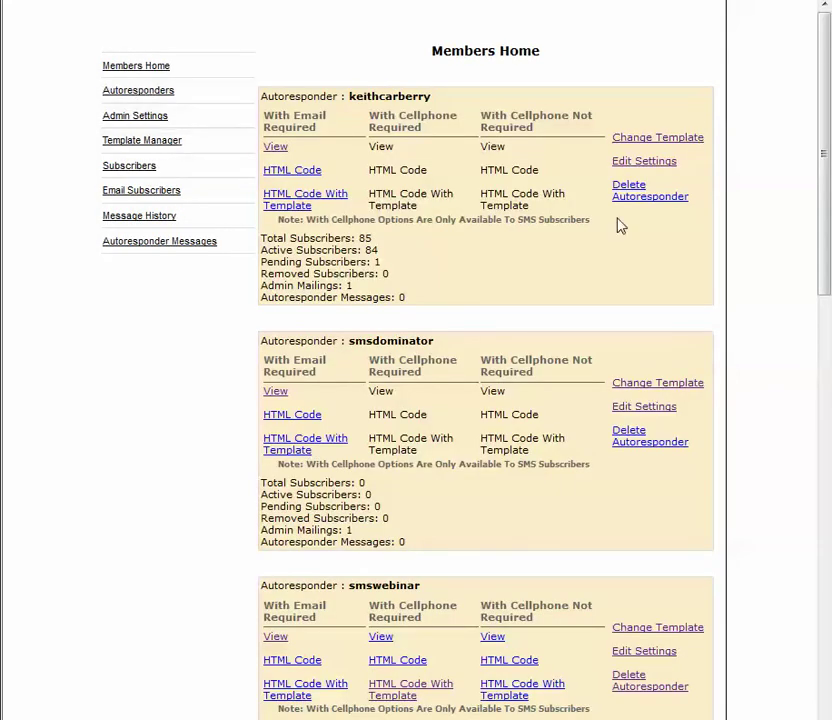
{"action": "left_click", "coordinate": [658, 140]}
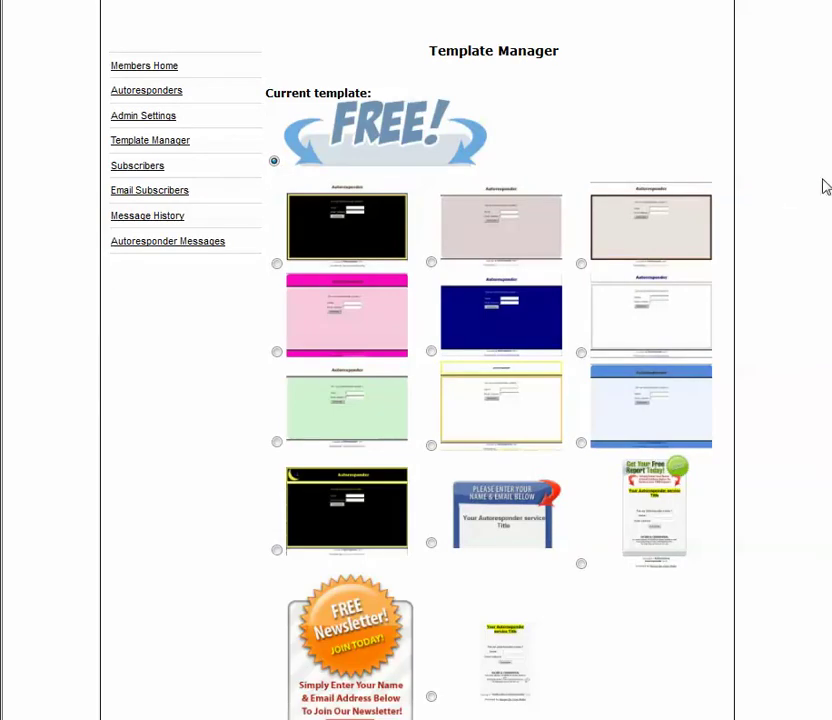
{"action": "scroll", "coordinate": [416, 360], "scroll_direction": "down", "scroll_amount": 3}
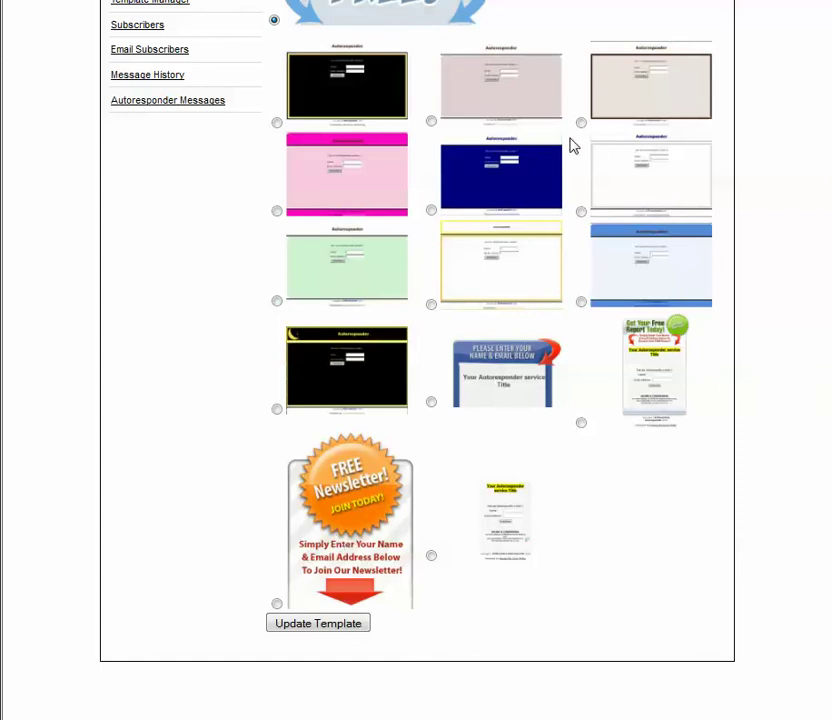
Open the message history of the smsD Signups autoresponder and read through the sent message.
{"action": "left_click", "coordinate": [134, 84]}
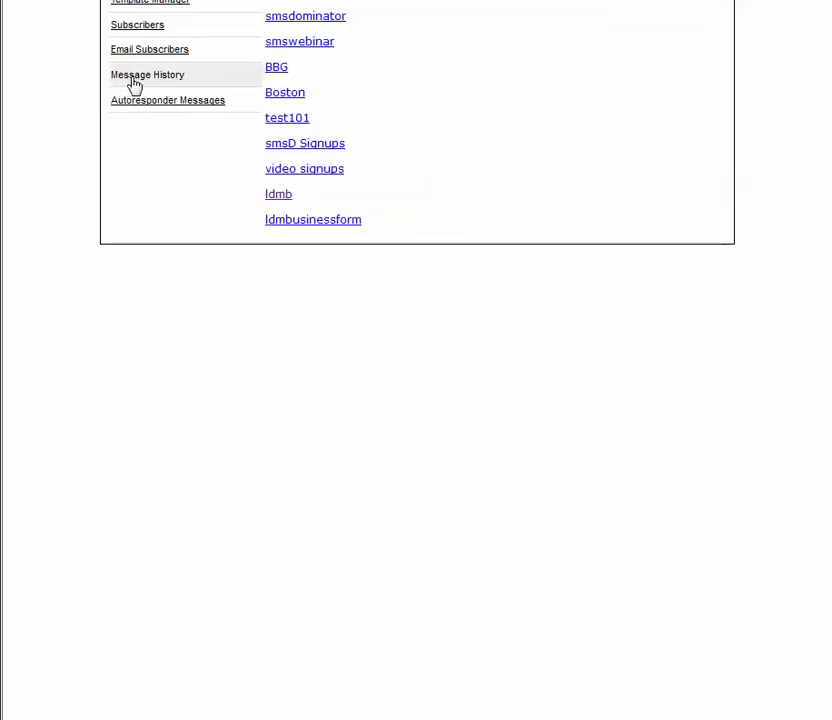
{"action": "left_click", "coordinate": [316, 150]}
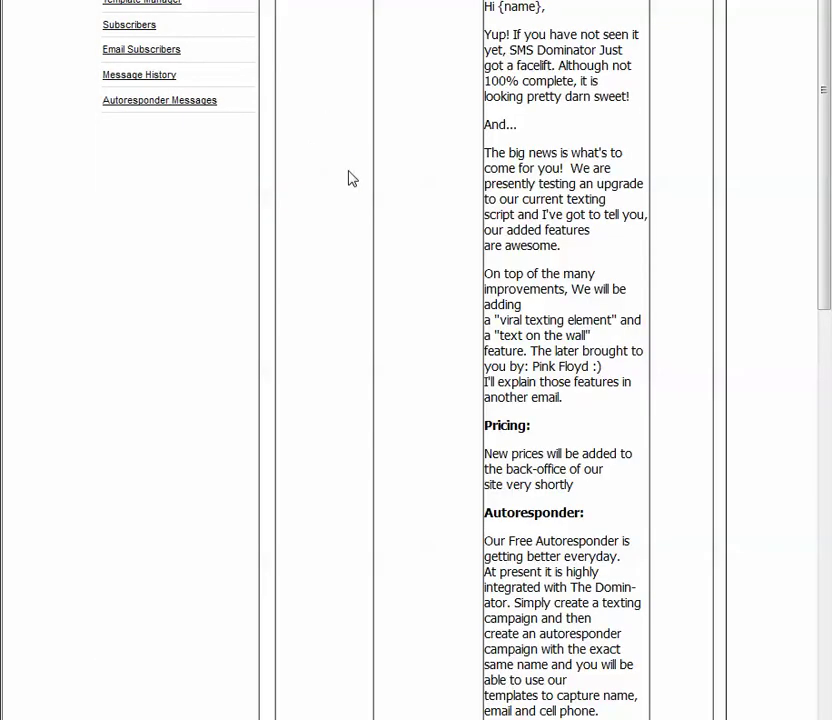
{"action": "scroll", "coordinate": [530, 145], "scroll_direction": "down", "scroll_amount": 8}
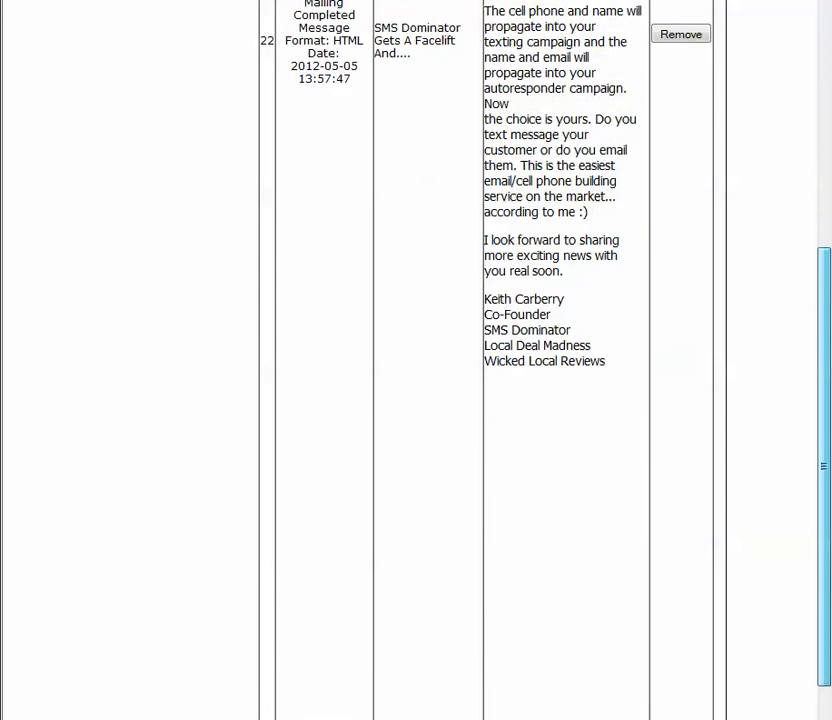
{"action": "scroll", "coordinate": [530, 360], "scroll_direction": "up", "scroll_amount": 8}
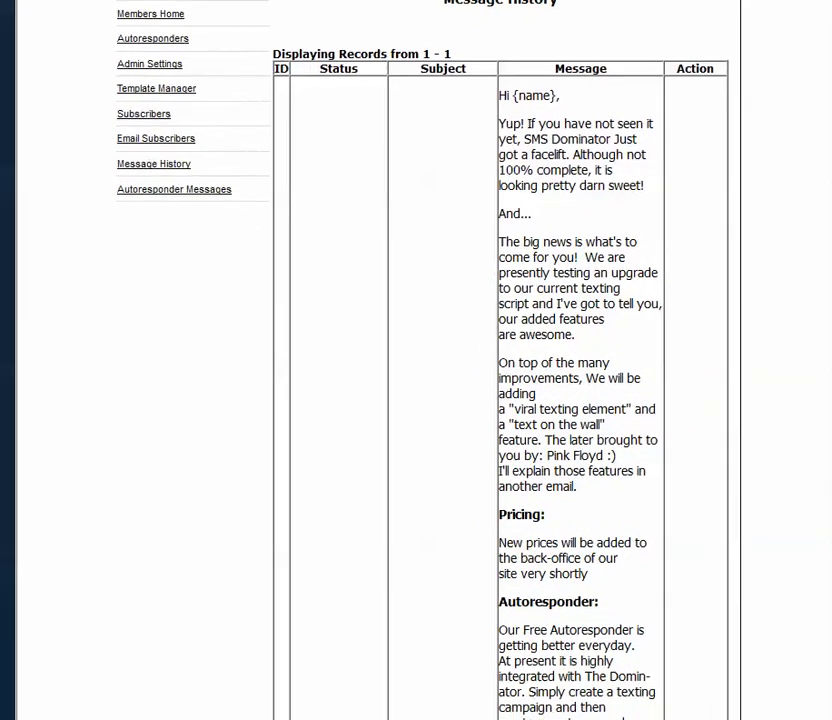
Open the admin settings of the Boston autoresponder and look at its double or single opt-in choices.
{"action": "left_click", "coordinate": [156, 39]}
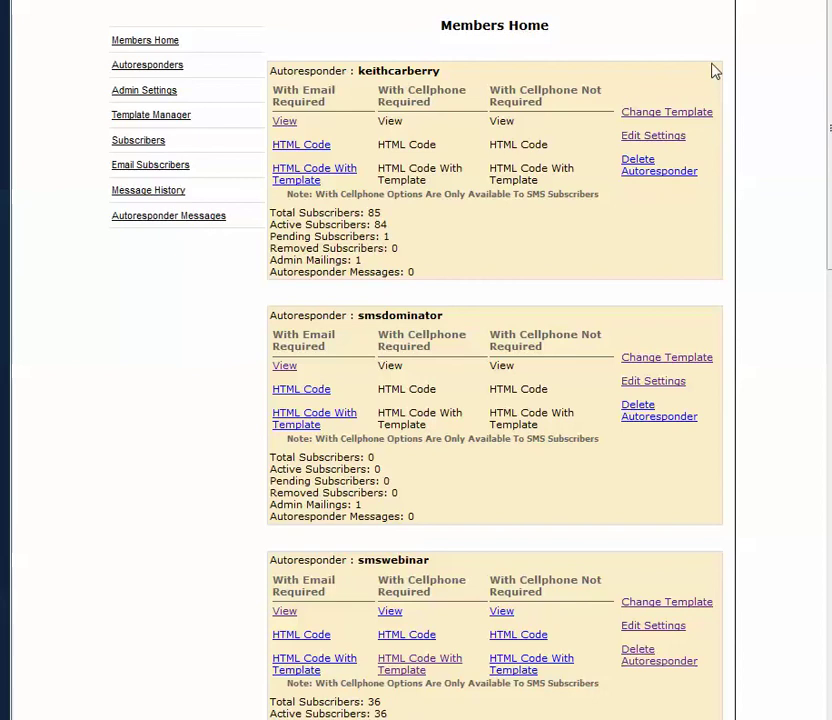
{"action": "left_click", "coordinate": [134, 93]}
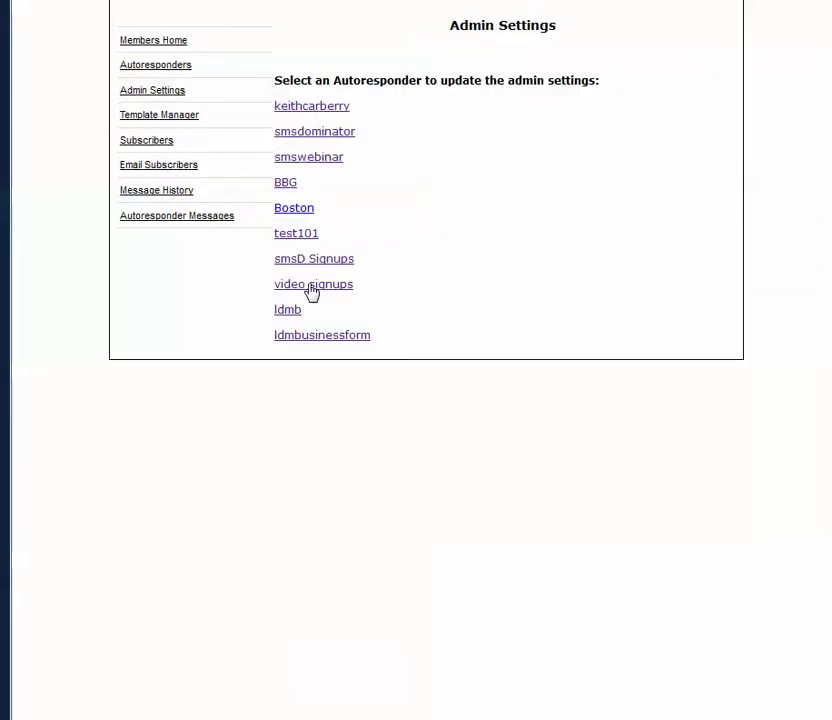
{"action": "left_click", "coordinate": [296, 214]}
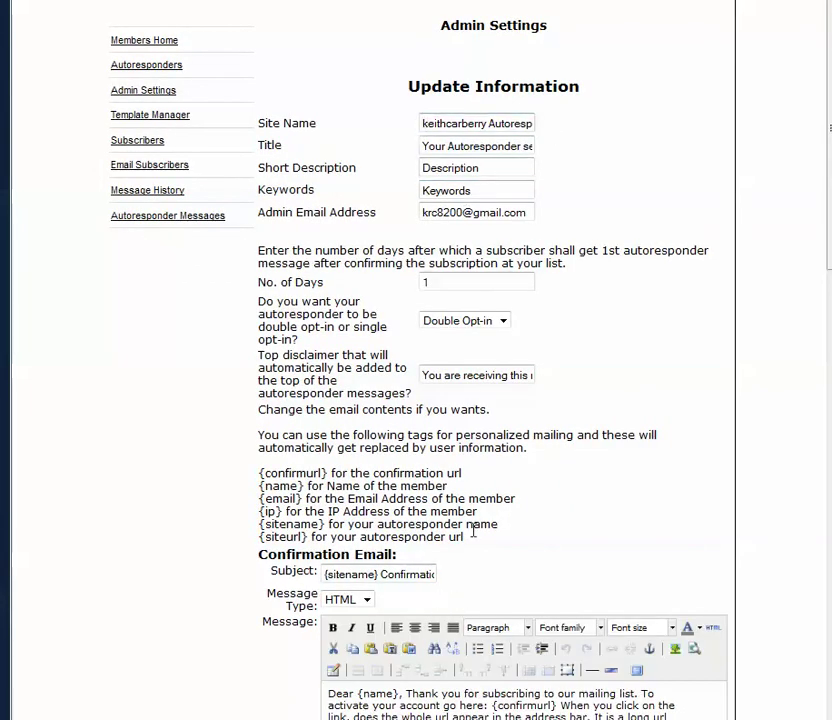
{"action": "left_click", "coordinate": [504, 322]}
{"action": "left_click", "coordinate": [488, 346]}
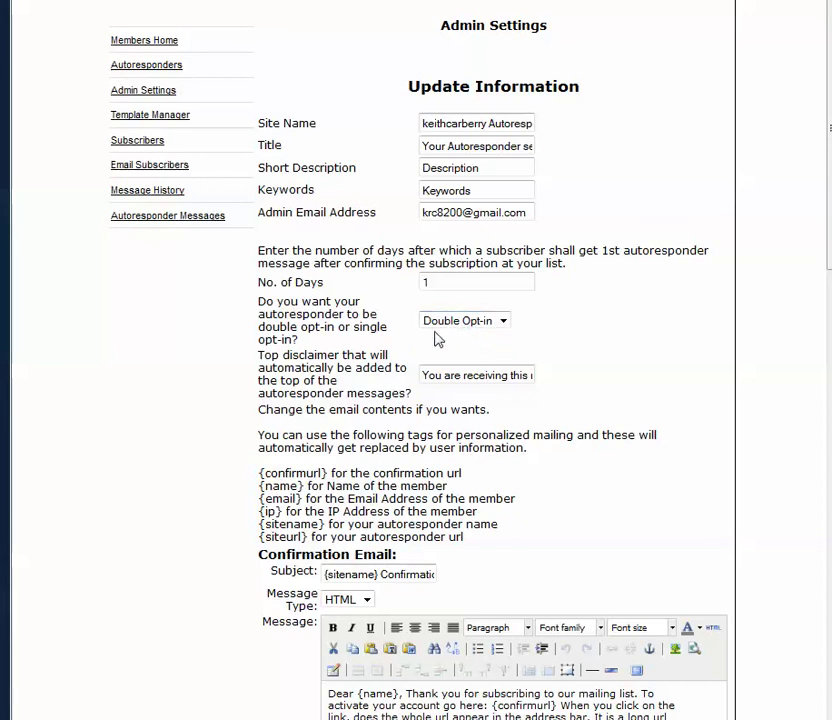